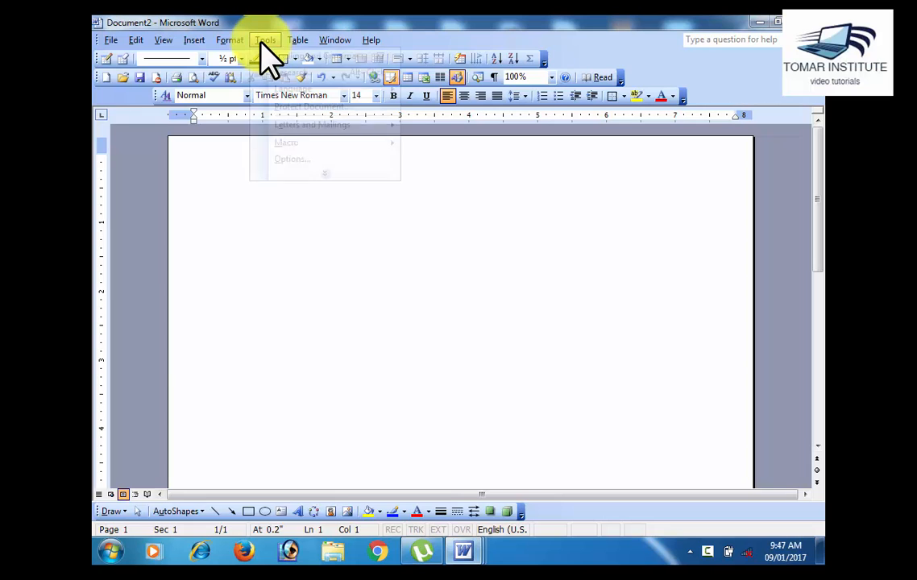
Start a mail merge with Envelopes as the document type and proceed to choosing the starting document.
{"action": "mouse_move", "coordinate": [297, 129]}
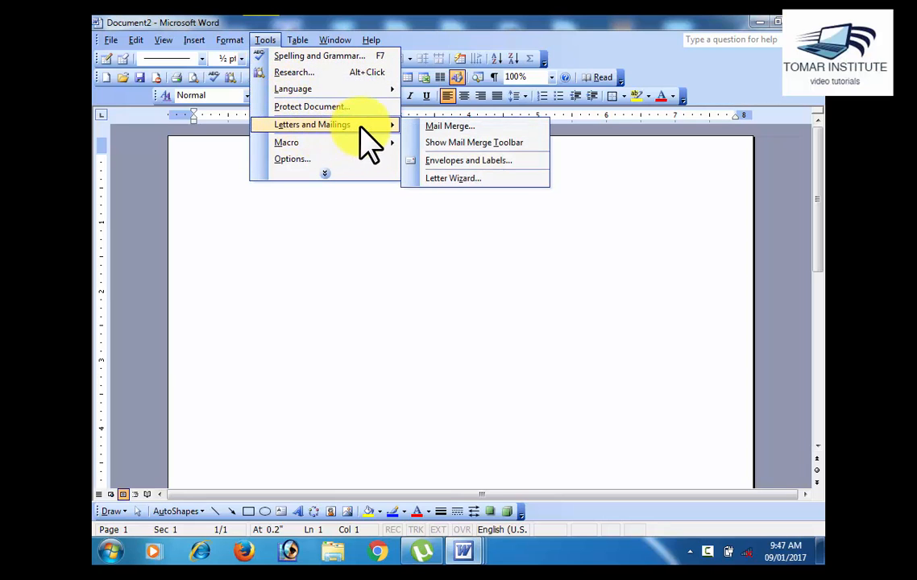
{"action": "left_click", "coordinate": [432, 129]}
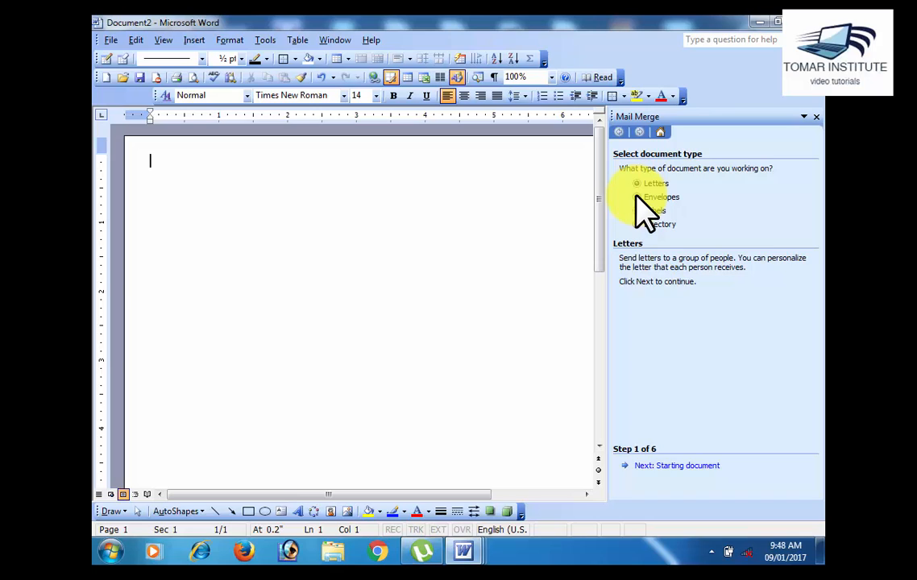
{"action": "left_click", "coordinate": [637, 197]}
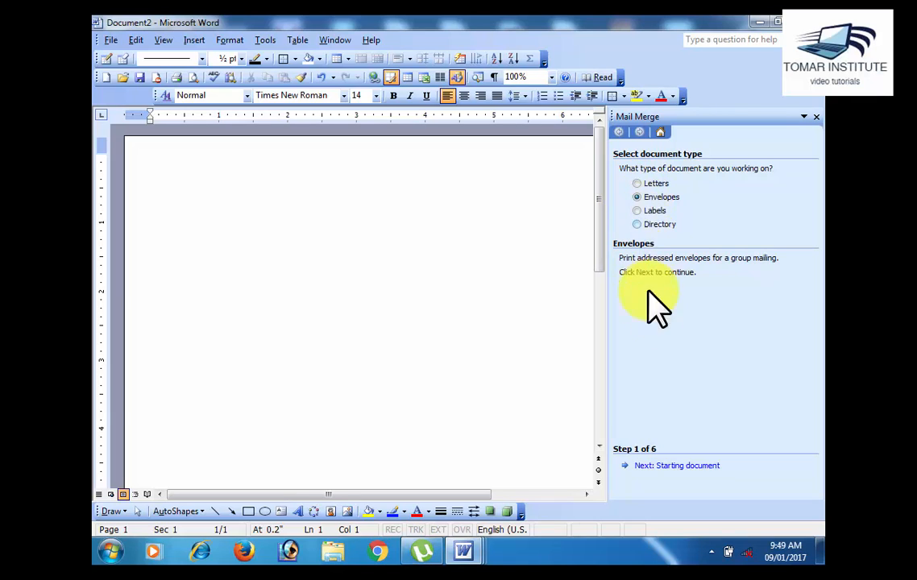
{"action": "left_click", "coordinate": [673, 465]}
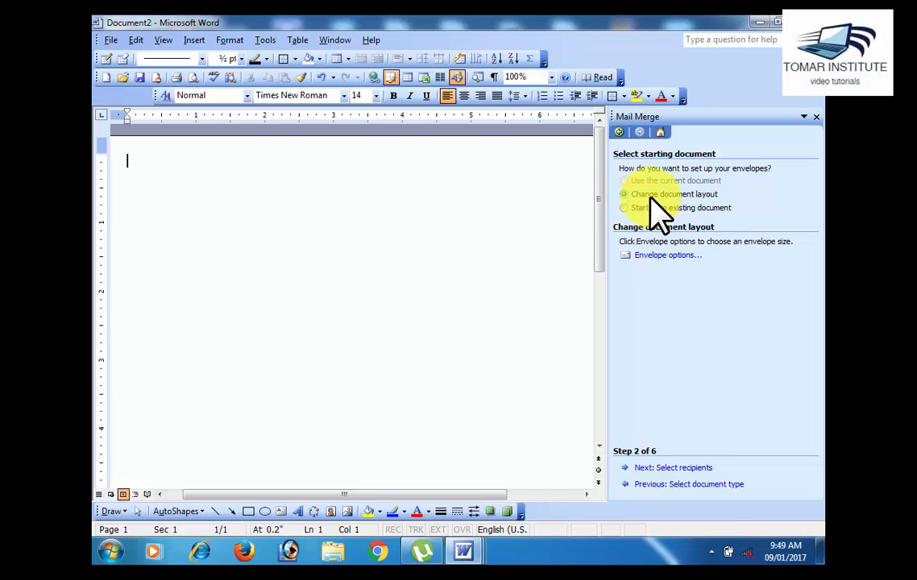
Set the envelope size to E4 (220 x 310 mm) in the envelope options.
{"action": "left_click", "coordinate": [662, 256]}
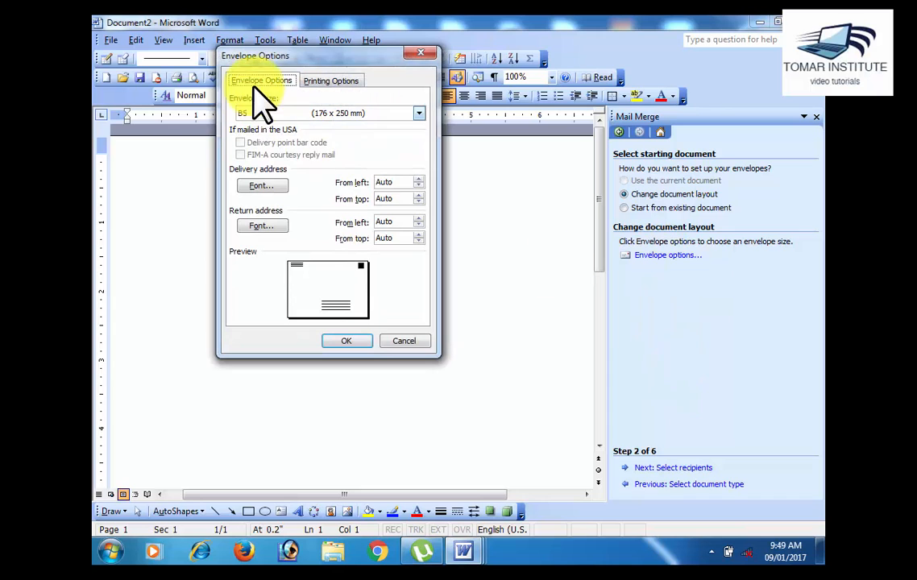
{"action": "left_click_drag", "start_coordinate": [266, 62], "coordinate": [504, 152]}
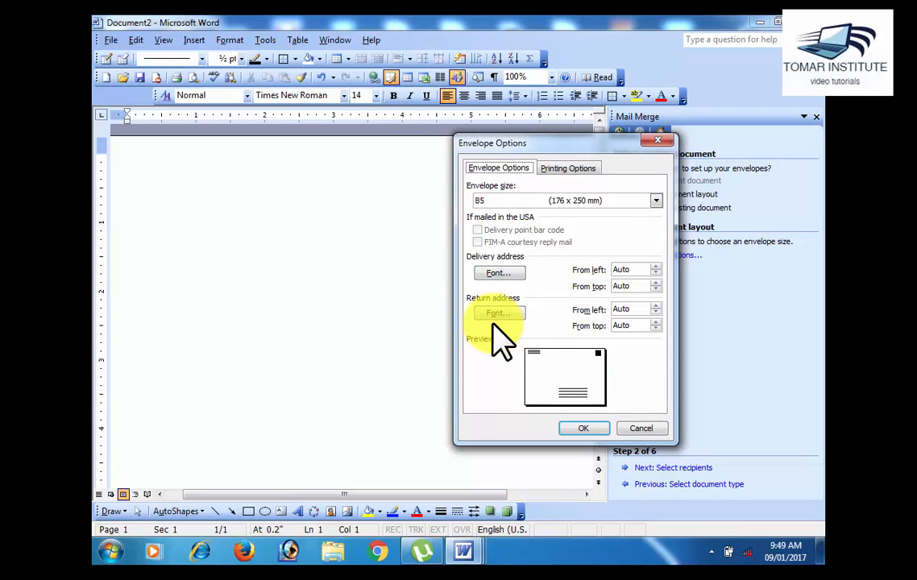
{"action": "left_click_drag", "start_coordinate": [545, 148], "coordinate": [498, 137]}
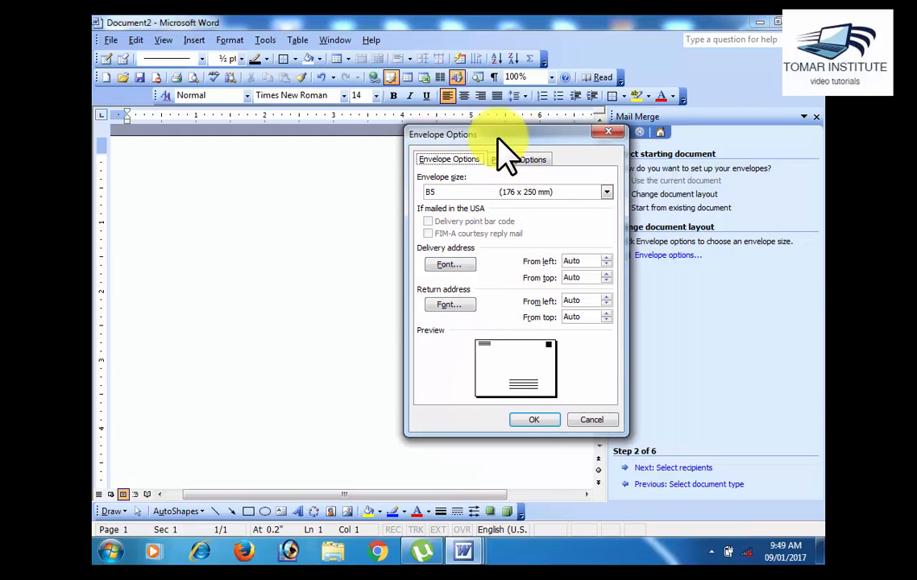
{"action": "left_click", "coordinate": [444, 193]}
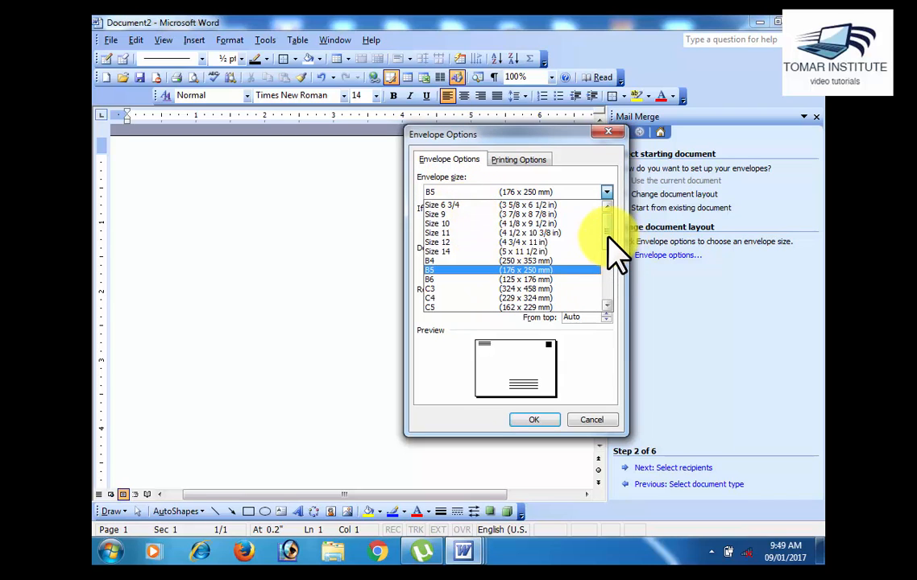
{"action": "mouse_move", "coordinate": [608, 236]}
{"action": "left_mouse_down"}
{"action": "mouse_move", "coordinate": [610, 280]}
{"action": "mouse_move", "coordinate": [610, 217]}
{"action": "mouse_move", "coordinate": [609, 256]}
{"action": "left_mouse_up"}
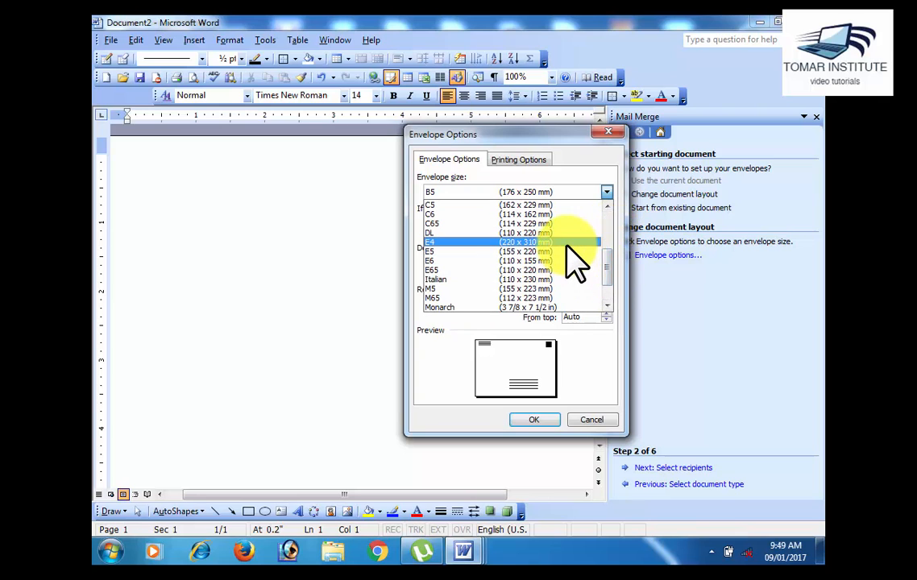
{"action": "left_click", "coordinate": [575, 243]}
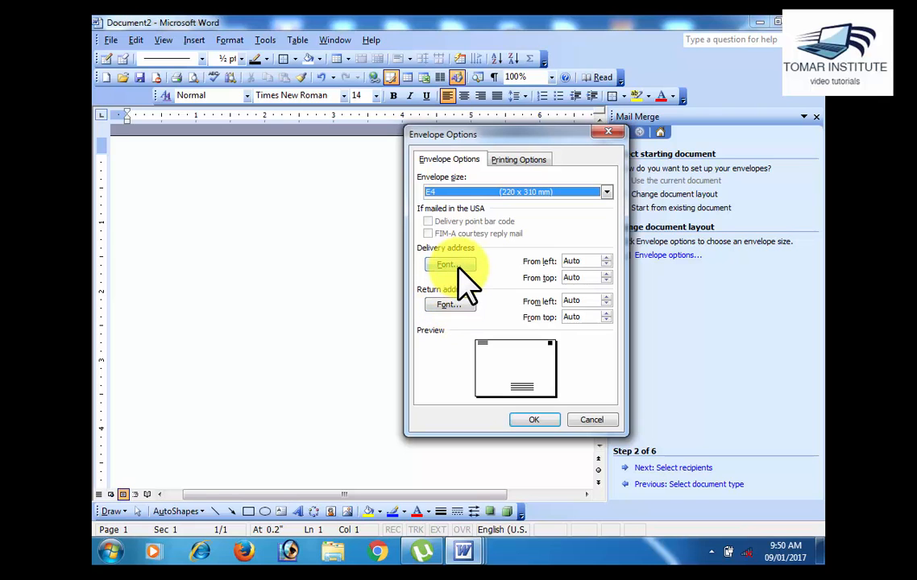
Check the font settings for the envelope's delivery address and return address without changing them.
{"action": "left_click", "coordinate": [458, 266]}
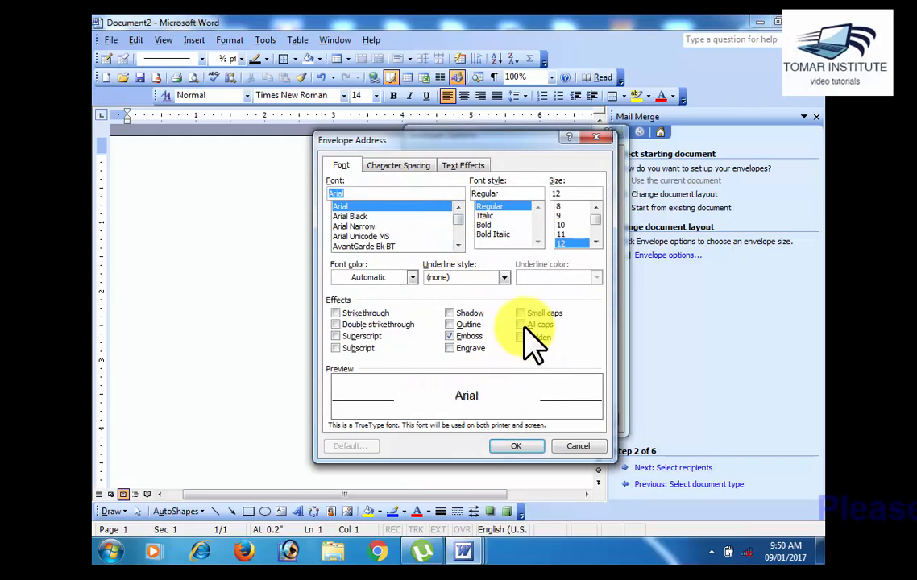
{"action": "left_click", "coordinate": [575, 445]}
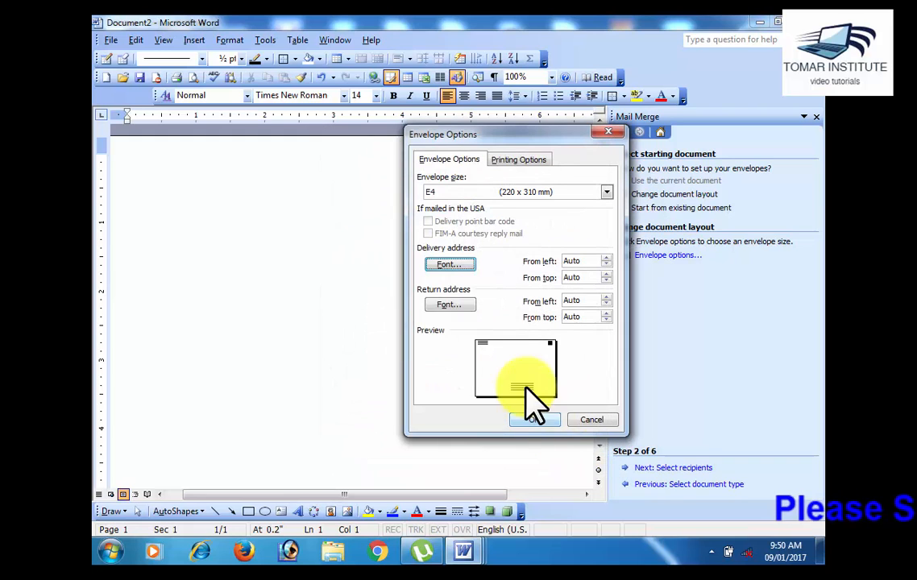
{"action": "left_click", "coordinate": [449, 305]}
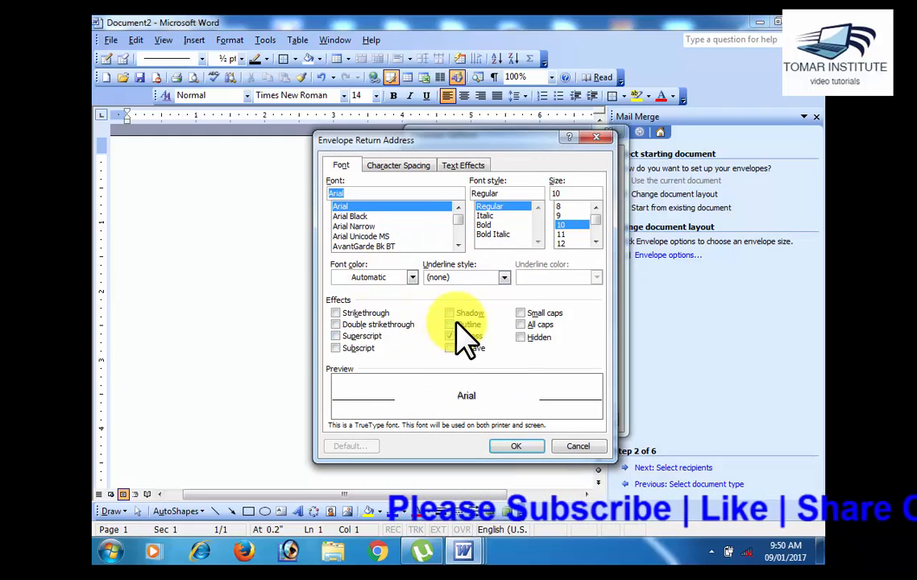
{"action": "left_click", "coordinate": [577, 447]}
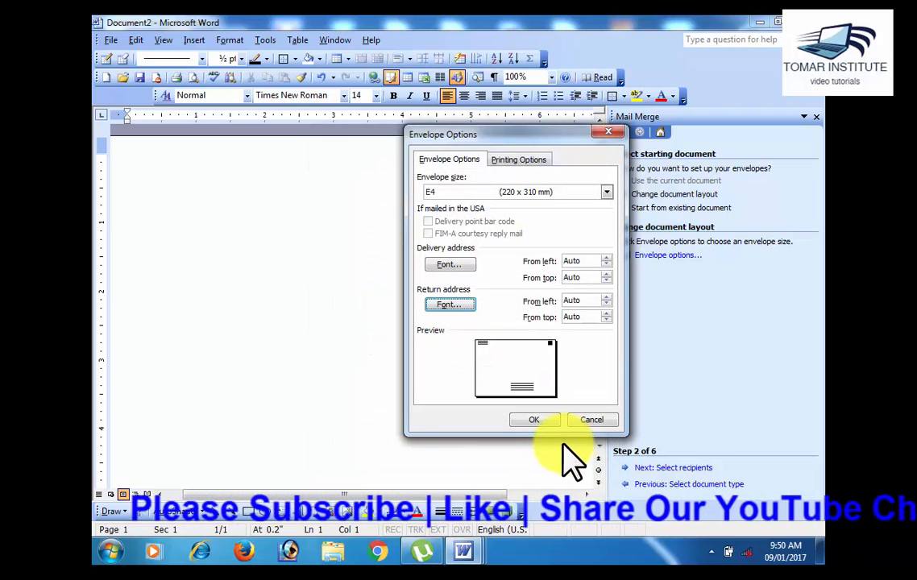
Apply the envelope options to the document and continue to recipient selection.
{"action": "left_click", "coordinate": [542, 423]}
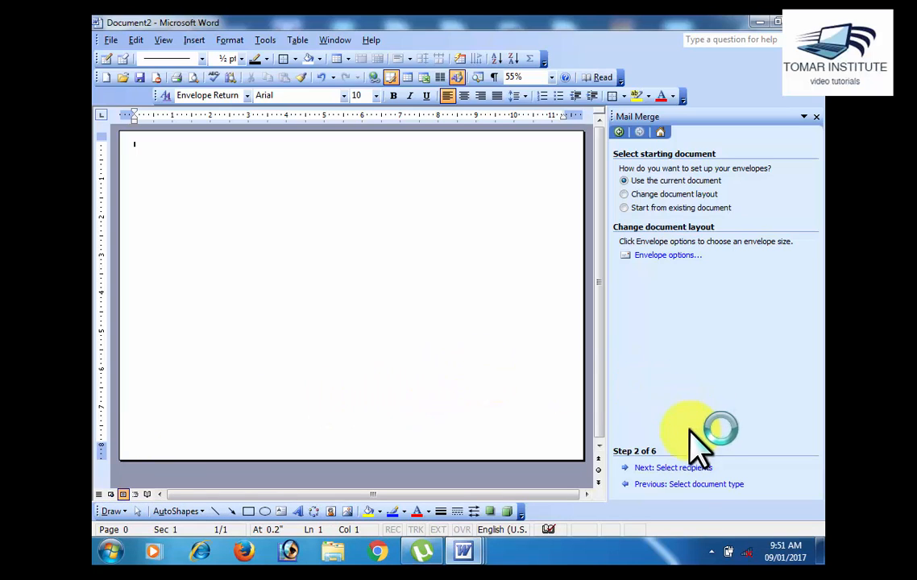
{"action": "left_click", "coordinate": [691, 468]}
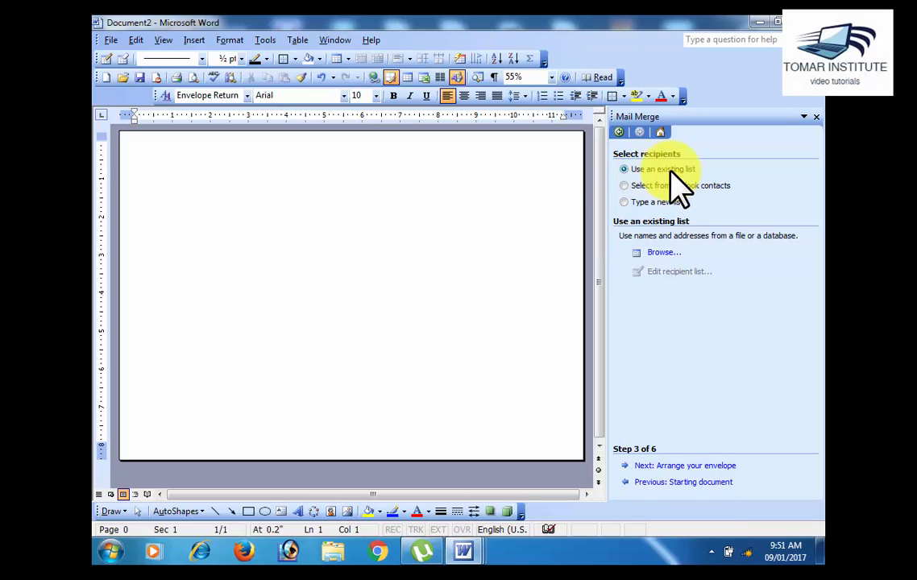
{"action": "left_click", "coordinate": [628, 203]}
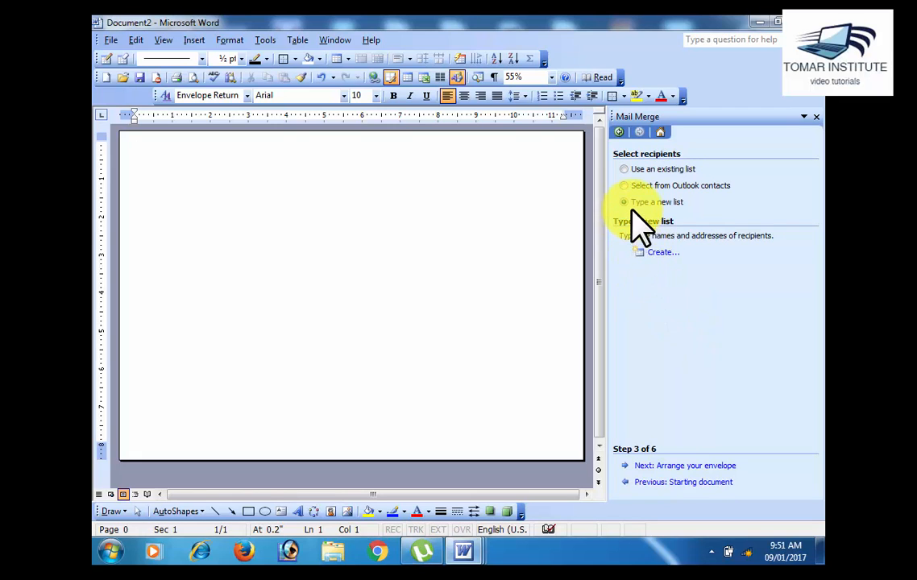
{"action": "left_click", "coordinate": [664, 252]}
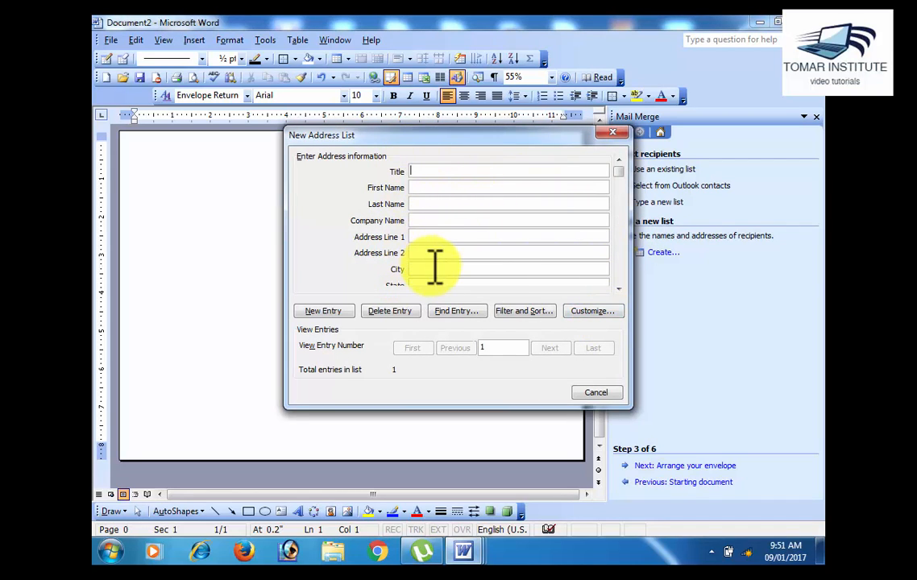
{"action": "left_click", "coordinate": [600, 394]}
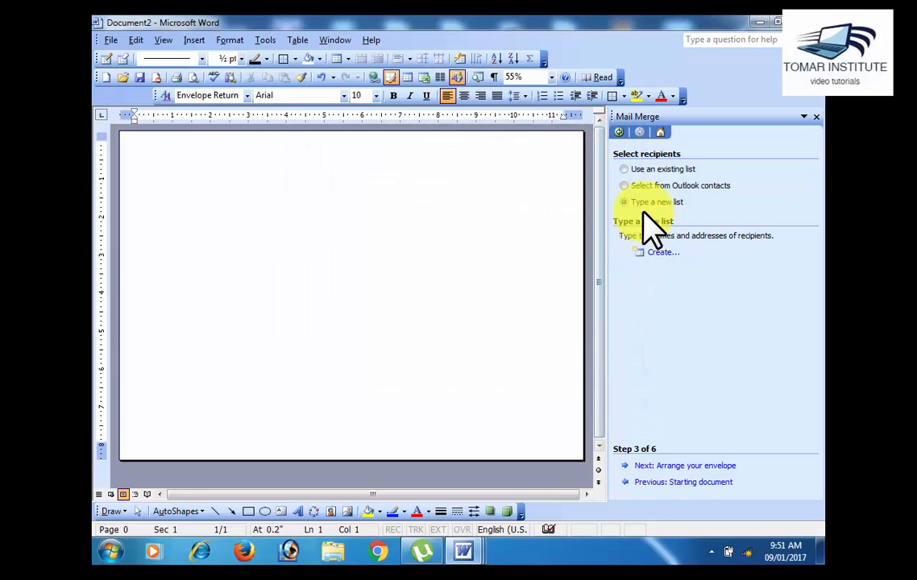
Use the existing ADDRESS data source as the recipient list, keeping all its recipients selected.
{"action": "left_click", "coordinate": [626, 170]}
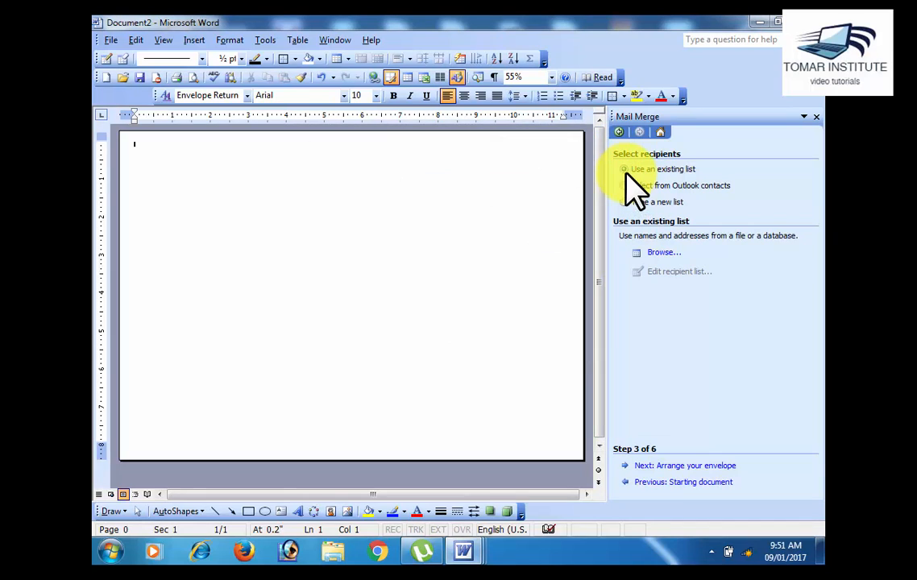
{"action": "left_click", "coordinate": [659, 253]}
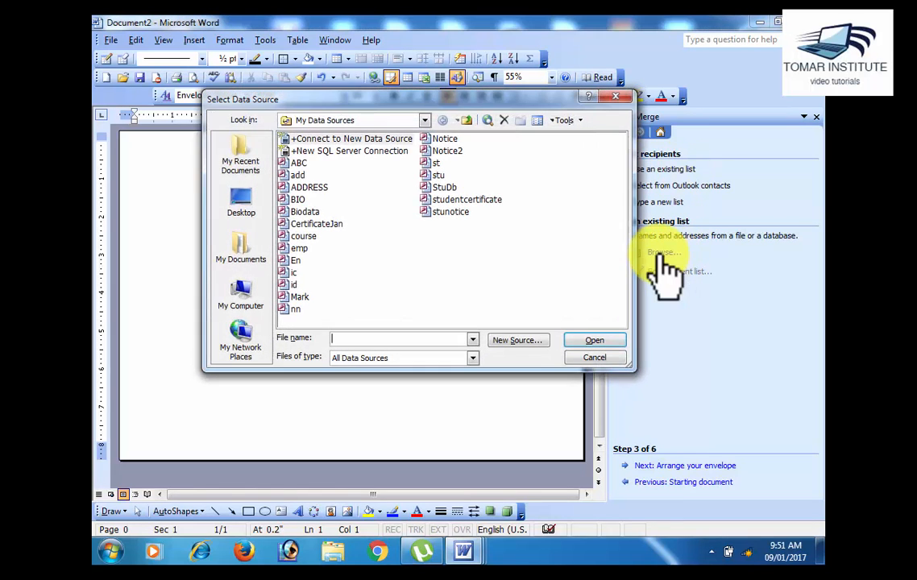
{"action": "left_click", "coordinate": [314, 188]}
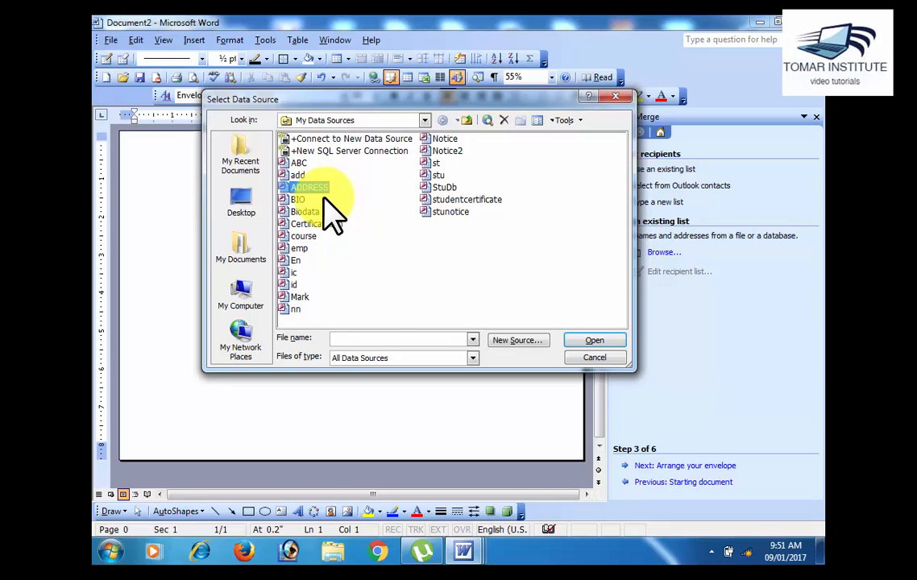
{"action": "left_click", "coordinate": [594, 339]}
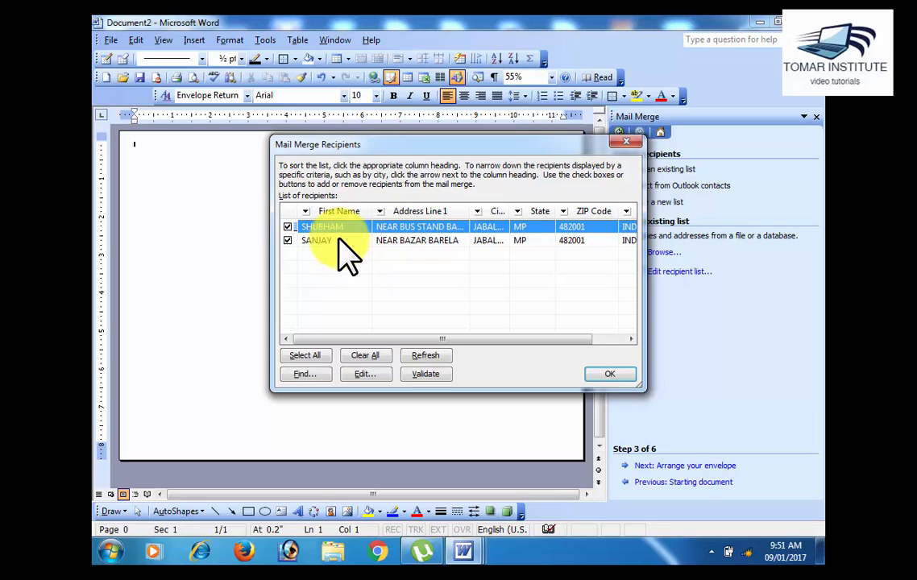
{"action": "left_click", "coordinate": [613, 374]}
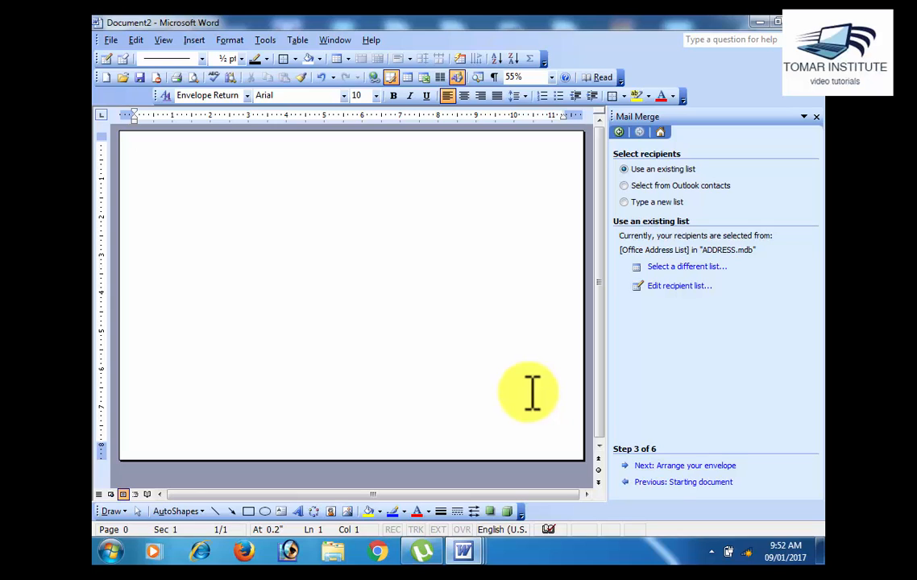
Move the delivery address frame up and to the right on the envelope and enlarge it in width and height.
{"action": "left_click", "coordinate": [343, 368]}
{"action": "left_click", "coordinate": [350, 411]}
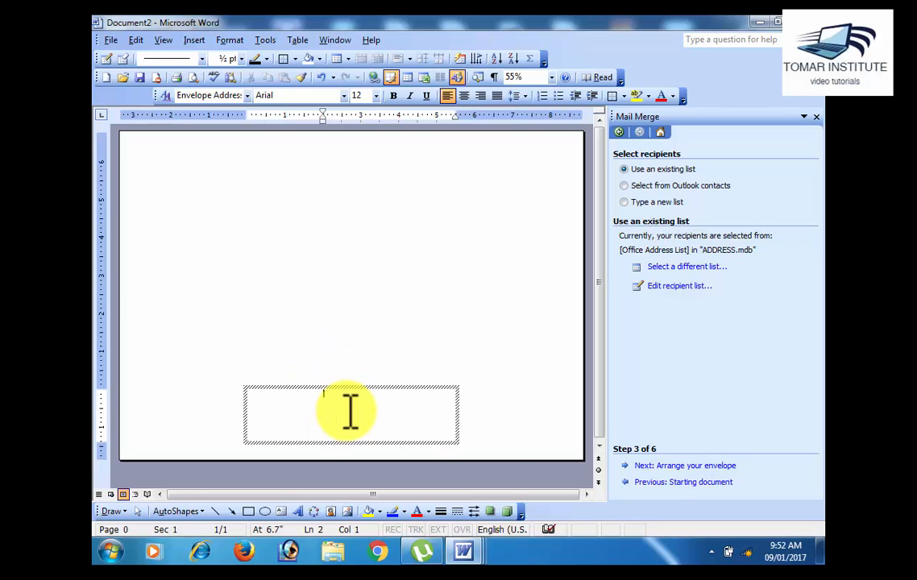
{"action": "left_click_drag", "start_coordinate": [375, 386], "coordinate": [405, 348]}
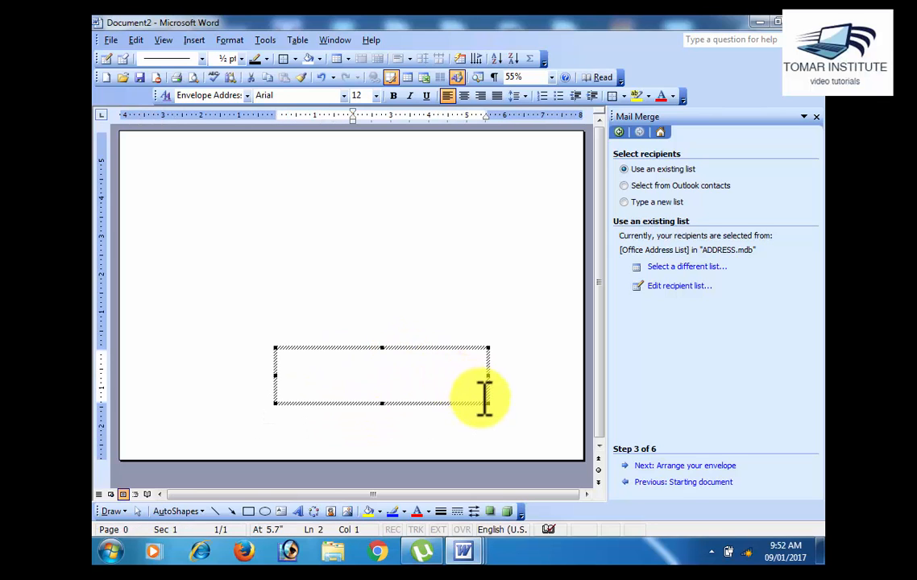
{"action": "left_click_drag", "start_coordinate": [488, 402], "coordinate": [554, 440]}
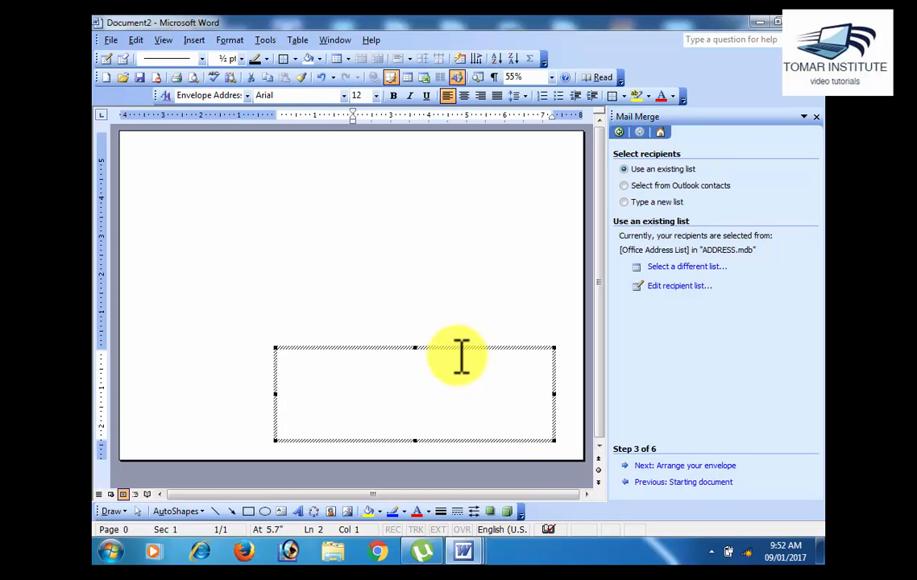
{"action": "left_click_drag", "start_coordinate": [455, 354], "coordinate": [446, 333]}
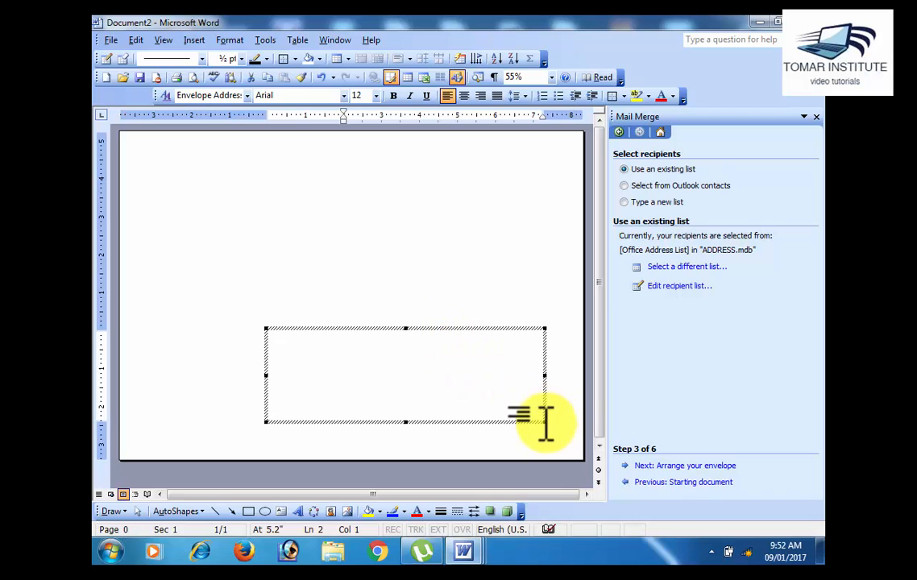
{"action": "left_click_drag", "start_coordinate": [547, 422], "coordinate": [558, 427]}
Enter "To" at font size 29 in the delivery address frame and start a new line below it.
{"action": "left_click", "coordinate": [291, 338]}
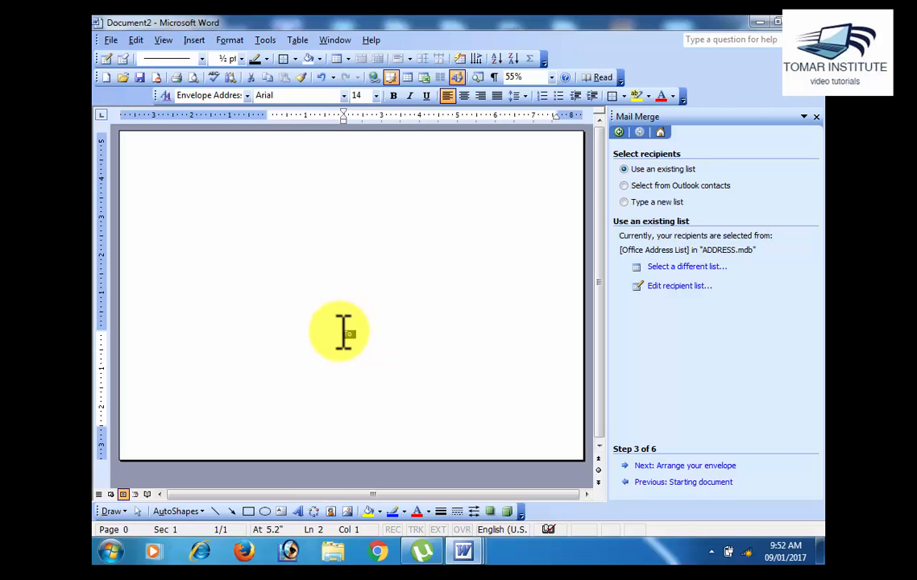
{"action": "left_click", "coordinate": [392, 339]}
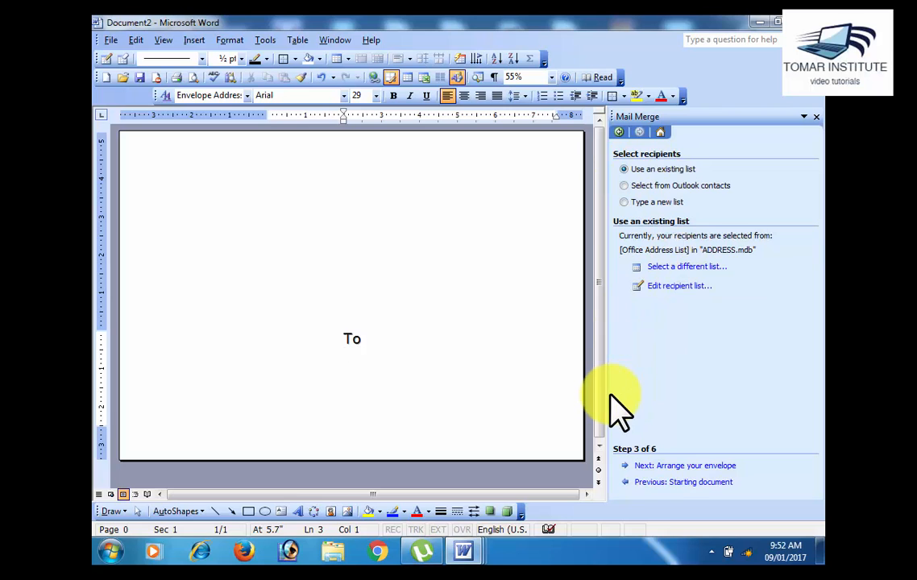
Continue to arranging the envelope and insert the First Name merge field below "To".
{"action": "left_click", "coordinate": [685, 468]}
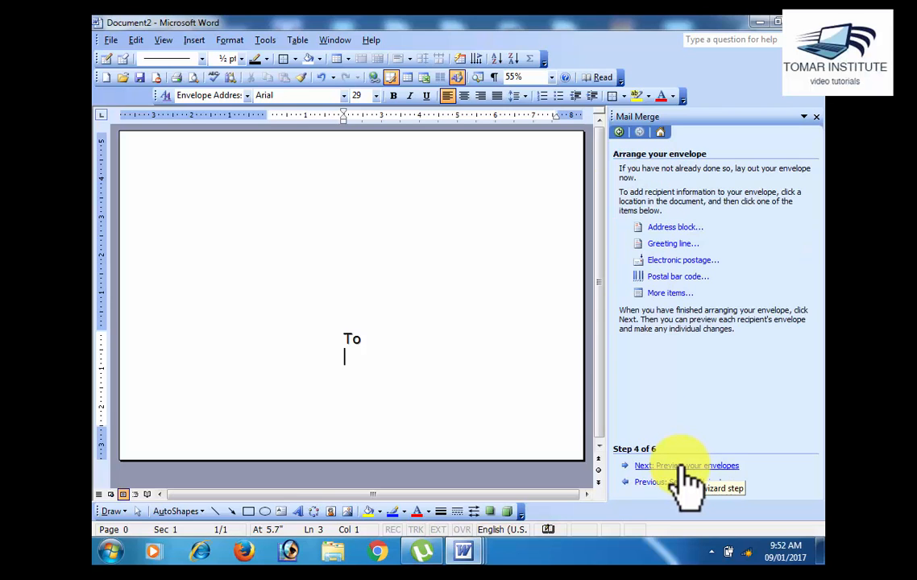
{"action": "left_click", "coordinate": [664, 292]}
{"action": "left_click", "coordinate": [548, 365]}
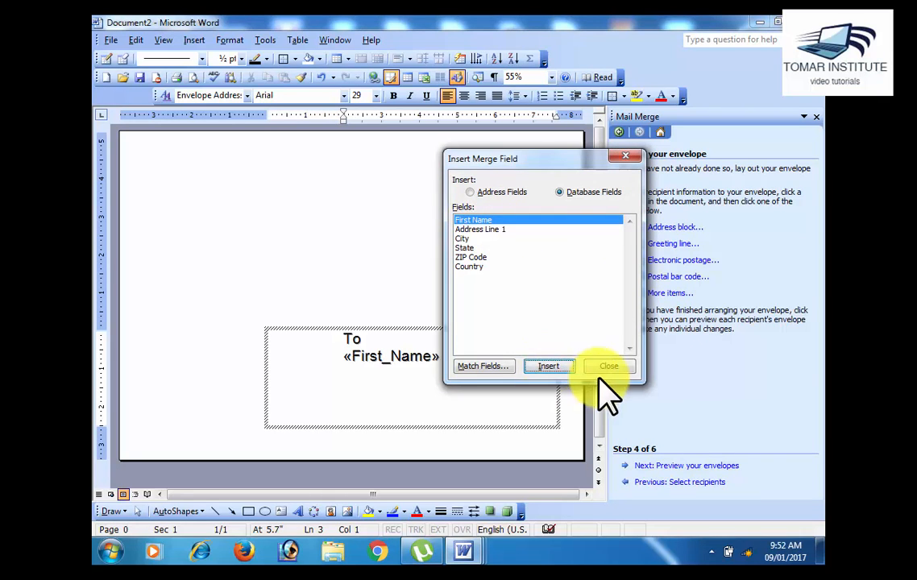
{"action": "left_click", "coordinate": [610, 366]}
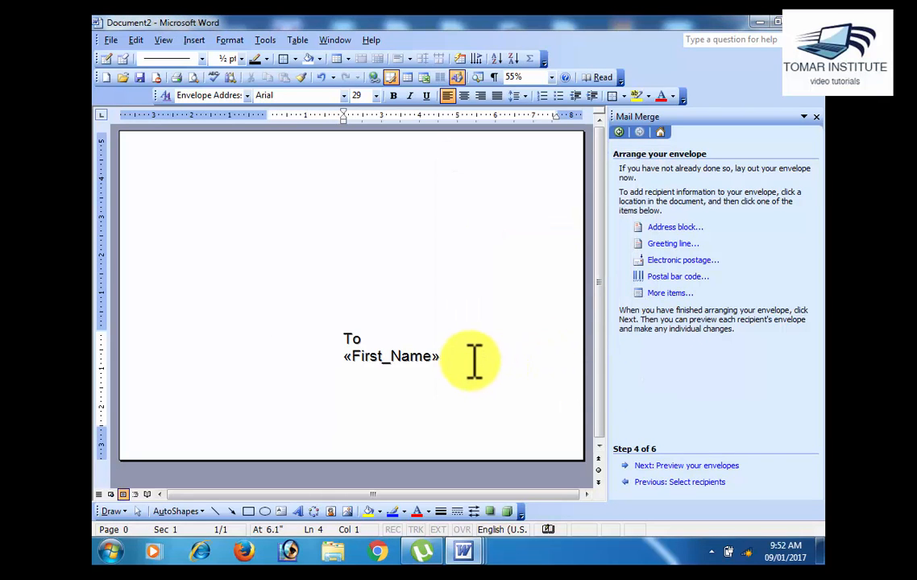
Insert the Address Line 1 merge field on a new line below the First Name field.
{"action": "left_click", "coordinate": [667, 292]}
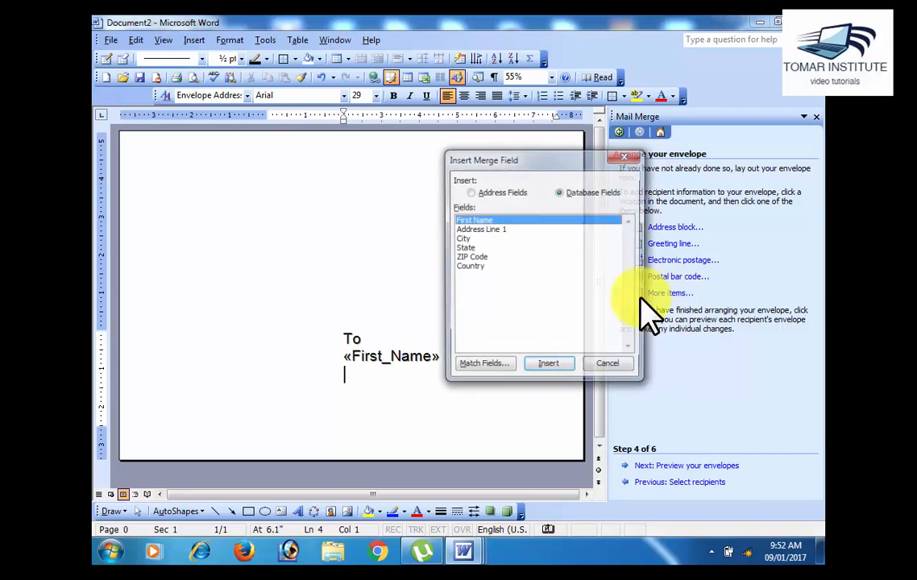
{"action": "left_click", "coordinate": [504, 239]}
{"action": "left_click", "coordinate": [503, 230]}
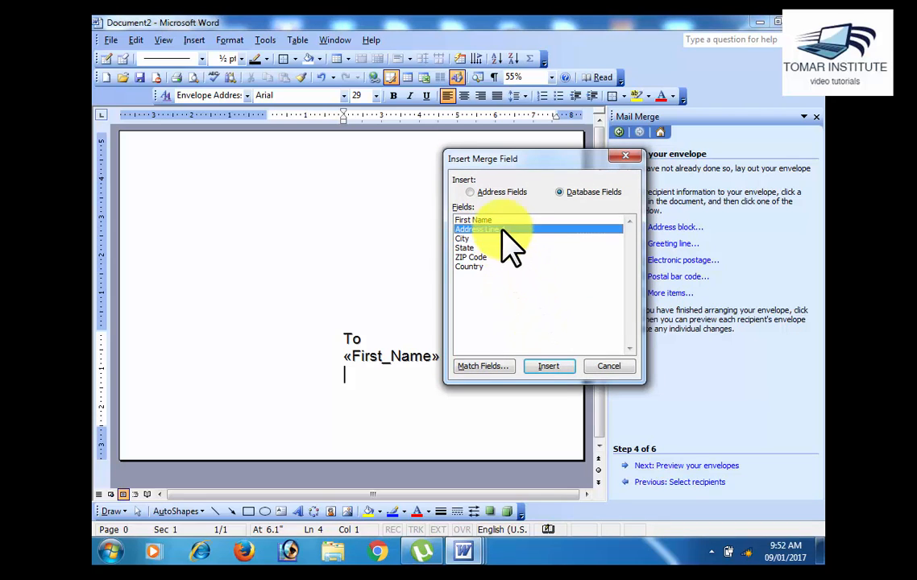
{"action": "left_click", "coordinate": [548, 369]}
{"action": "left_click", "coordinate": [600, 367]}
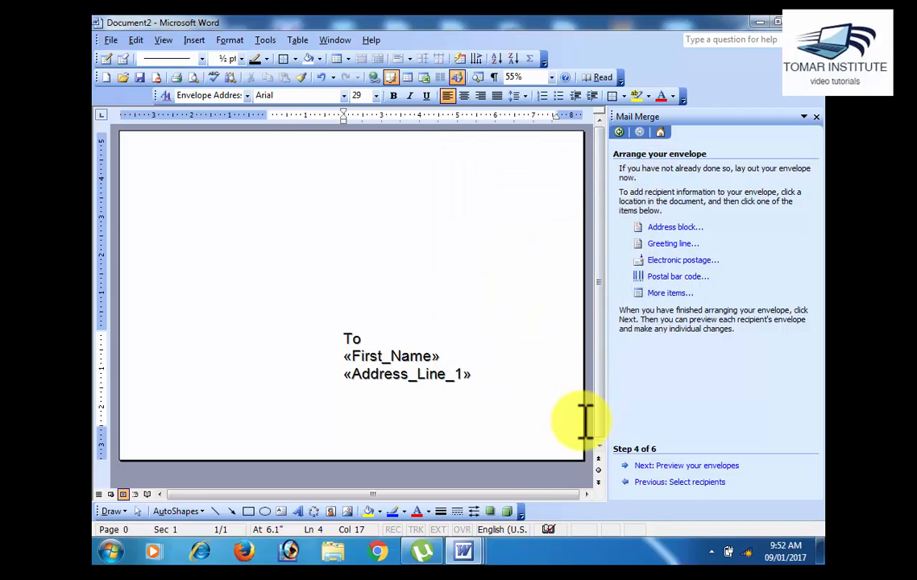
Insert the City merge field on a new line below the Address Line 1 field.
{"action": "left_click", "coordinate": [661, 293]}
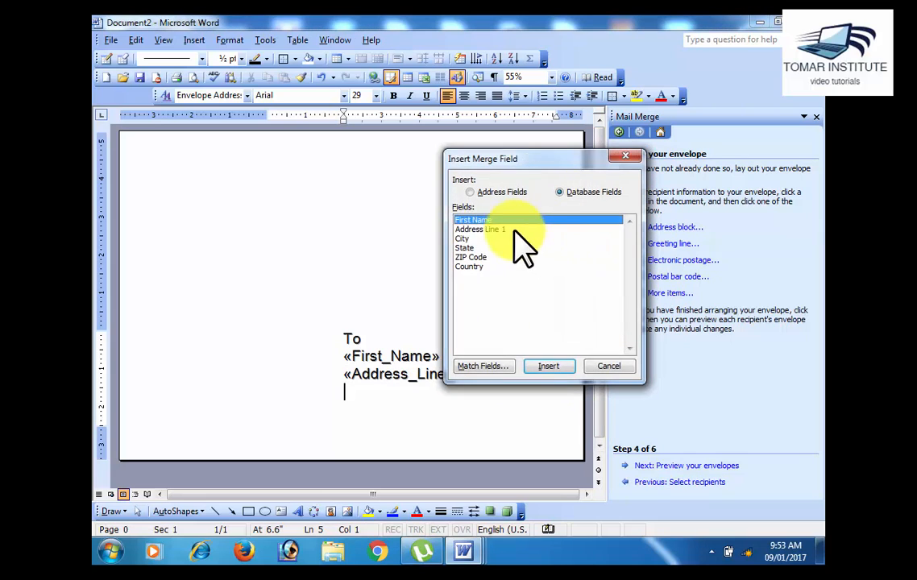
{"action": "left_click", "coordinate": [486, 238]}
{"action": "left_click", "coordinate": [549, 366]}
{"action": "left_click", "coordinate": [609, 366]}
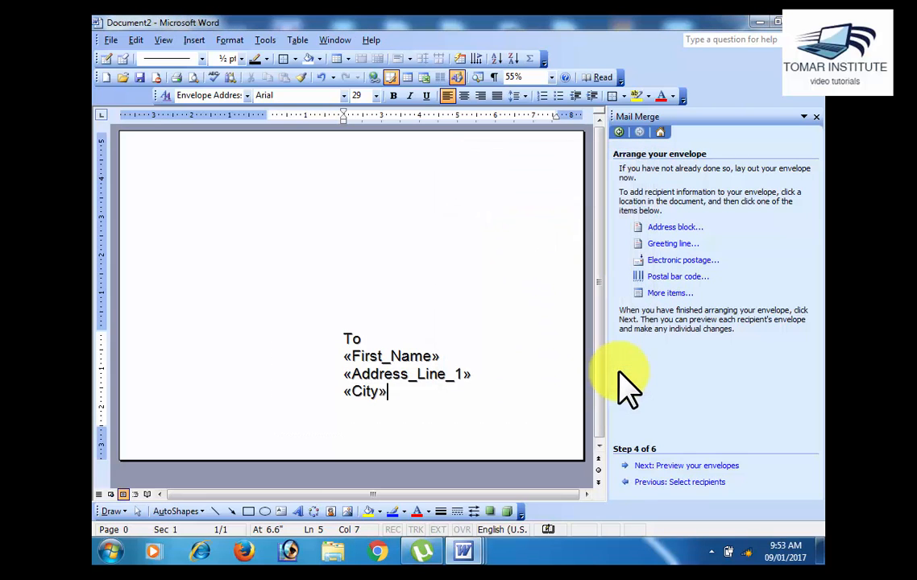
Insert the State and ZIP Code merge fields below City, each on its own line.
{"action": "left_click", "coordinate": [665, 293]}
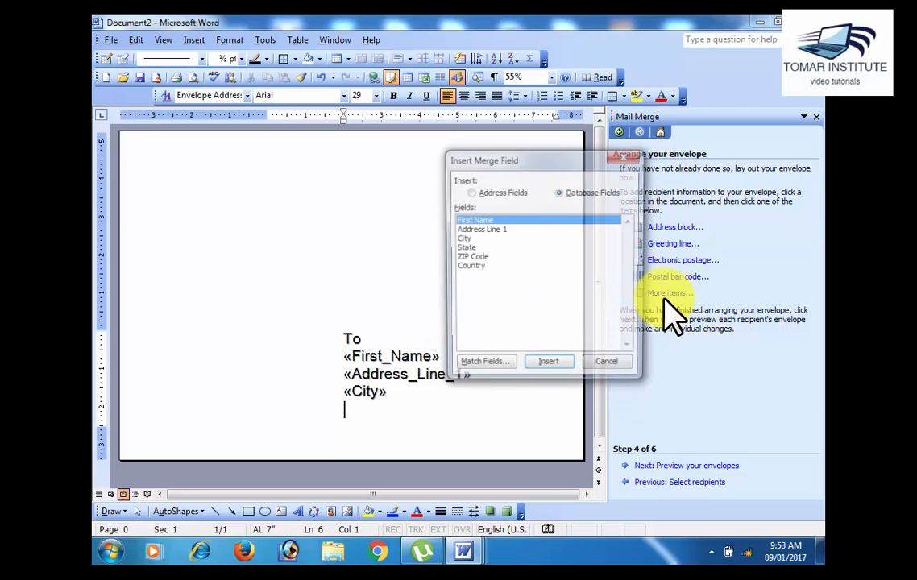
{"action": "left_click", "coordinate": [490, 247]}
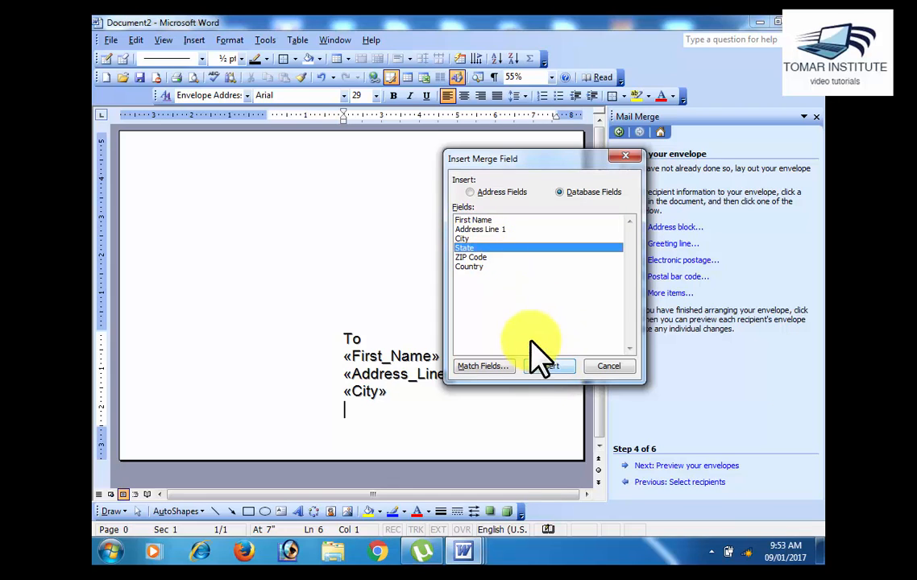
{"action": "left_click", "coordinate": [548, 366]}
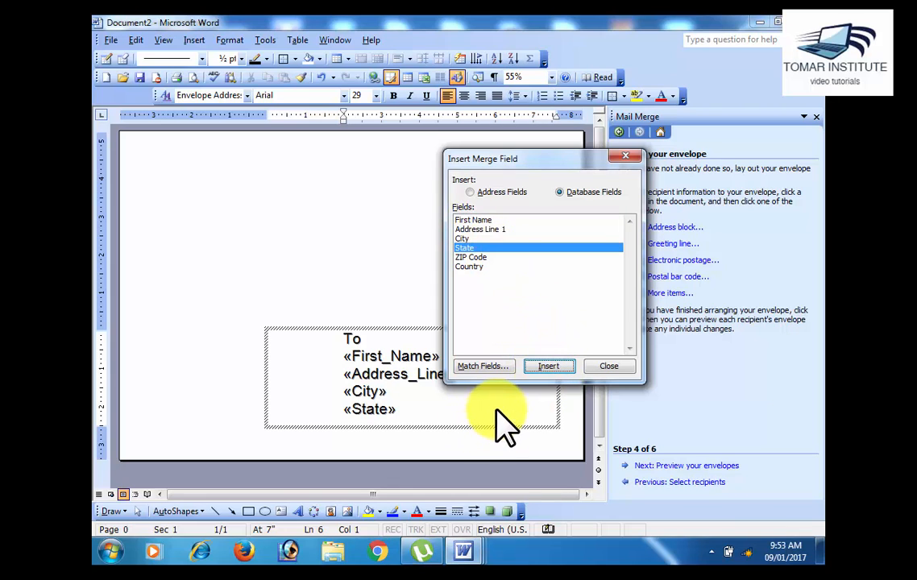
{"action": "left_click", "coordinate": [476, 257]}
{"action": "left_click", "coordinate": [560, 367]}
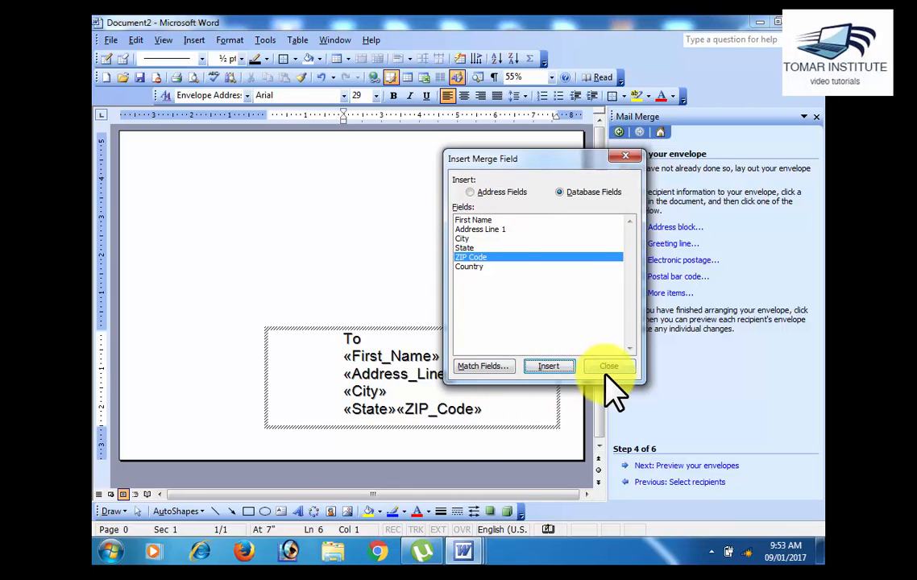
{"action": "left_click", "coordinate": [608, 367]}
{"action": "left_click", "coordinate": [416, 411]}
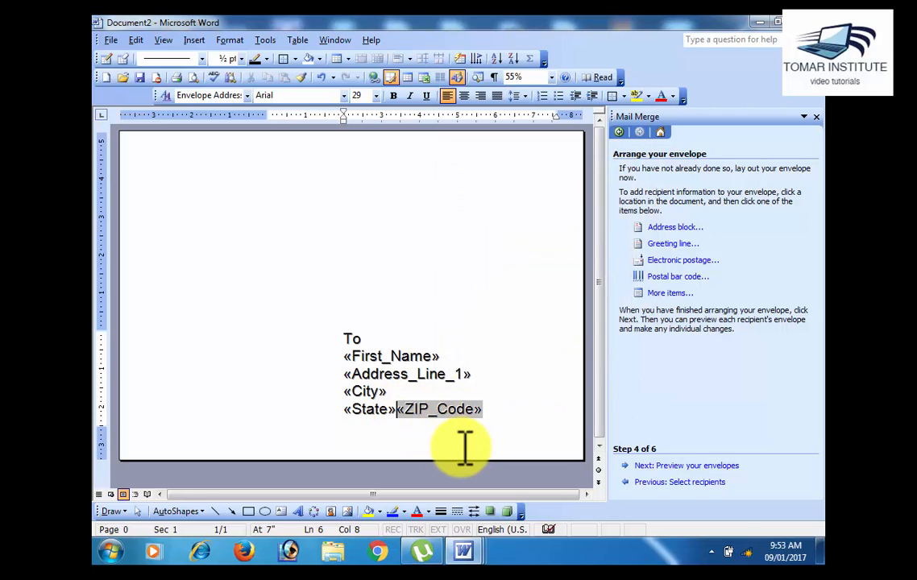
{"action": "key", "text": "Return"}
Move the delivery address frame up on the envelope and extend its height to fit the ZIP Code line.
{"action": "left_click", "coordinate": [409, 370]}
{"action": "left_click", "coordinate": [379, 340]}
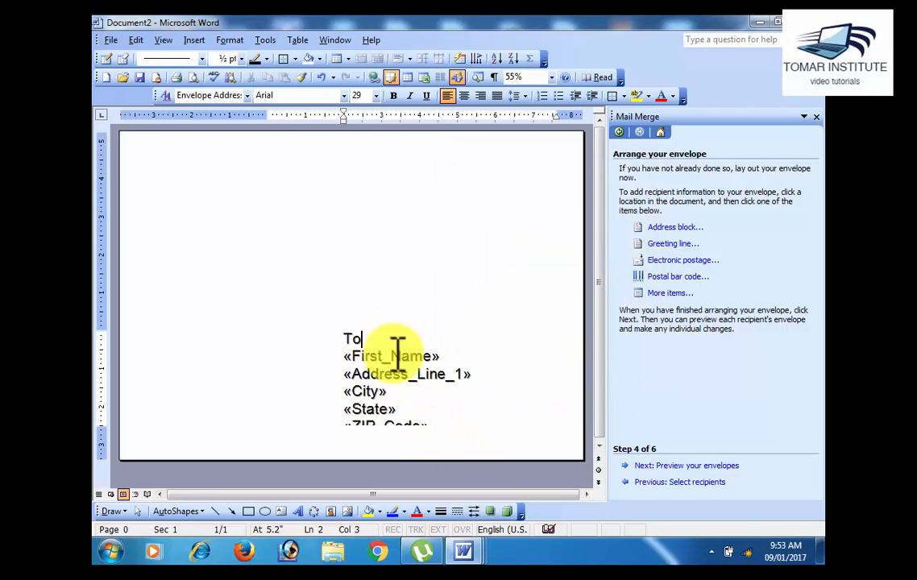
{"action": "left_click", "coordinate": [379, 428]}
{"action": "left_click", "coordinate": [347, 423]}
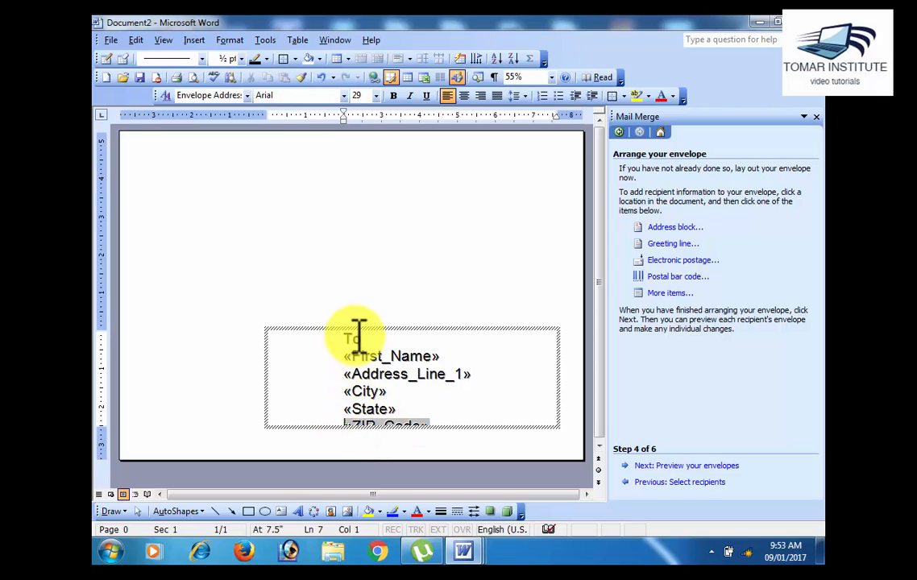
{"action": "left_click_drag", "start_coordinate": [359, 330], "coordinate": [359, 307]}
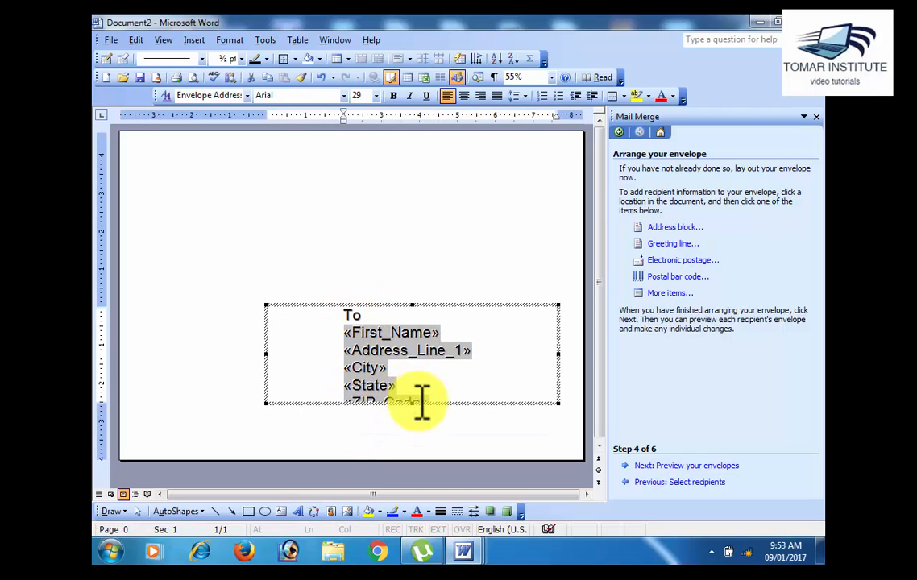
{"action": "left_click_drag", "start_coordinate": [412, 401], "coordinate": [412, 422]}
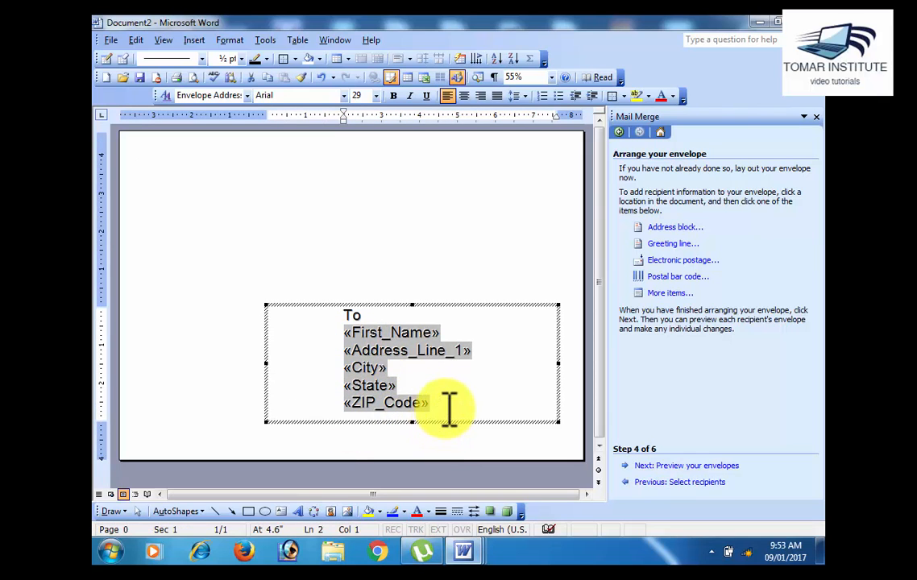
Increase the font size of "To" in the delivery address frame to 32.
{"action": "left_click", "coordinate": [447, 408]}
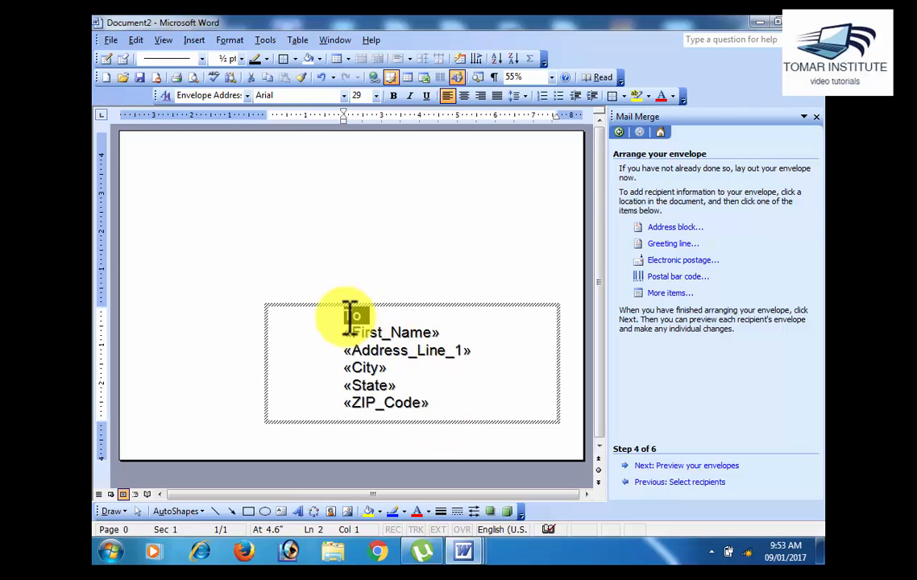
{"action": "key", "text": "ctrl+bracketright"}
{"action": "key", "text": "ctrl+bracketright"}
{"action": "key", "text": "ctrl+bracketright"}
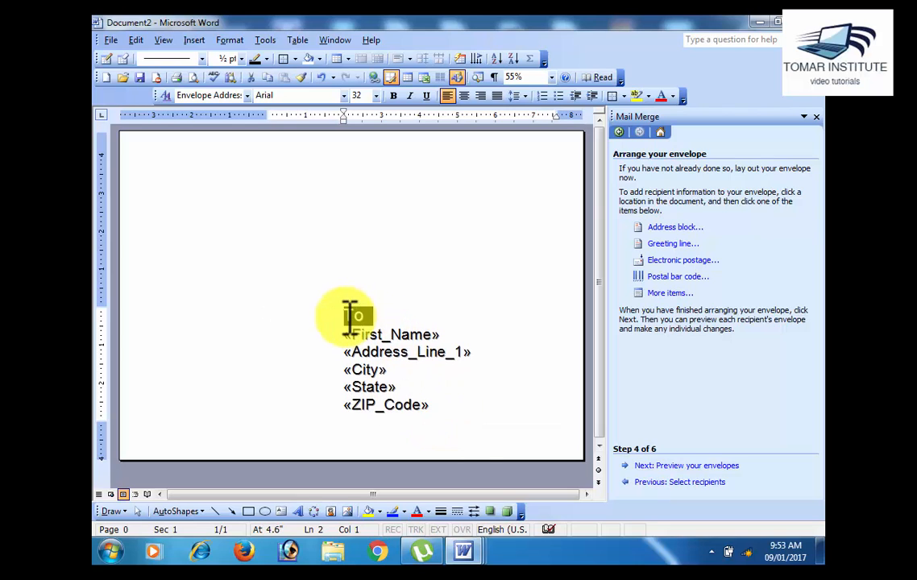
{"action": "left_click", "coordinate": [442, 403]}
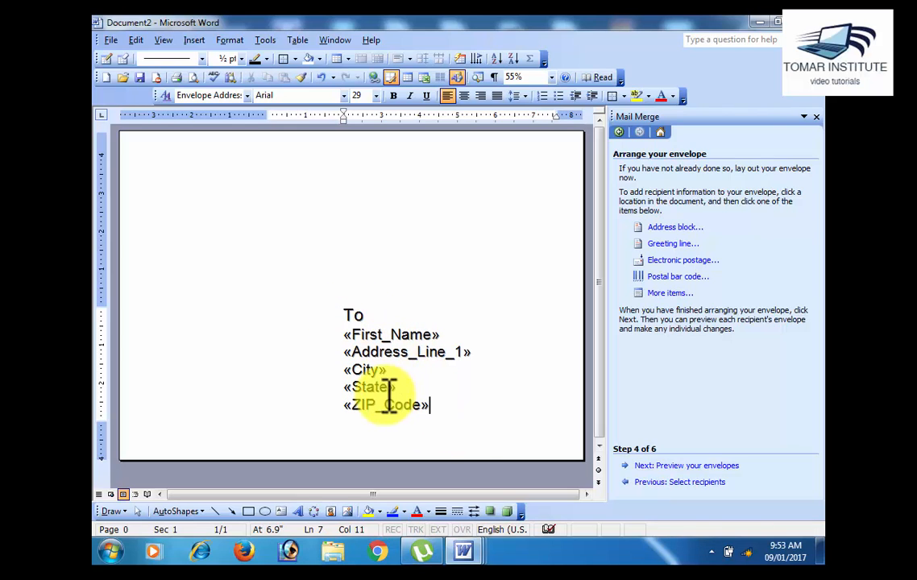
Enter "From" in the return address area at the envelope's upper-left corner and enlarge its font size.
{"action": "left_click", "coordinate": [173, 170]}
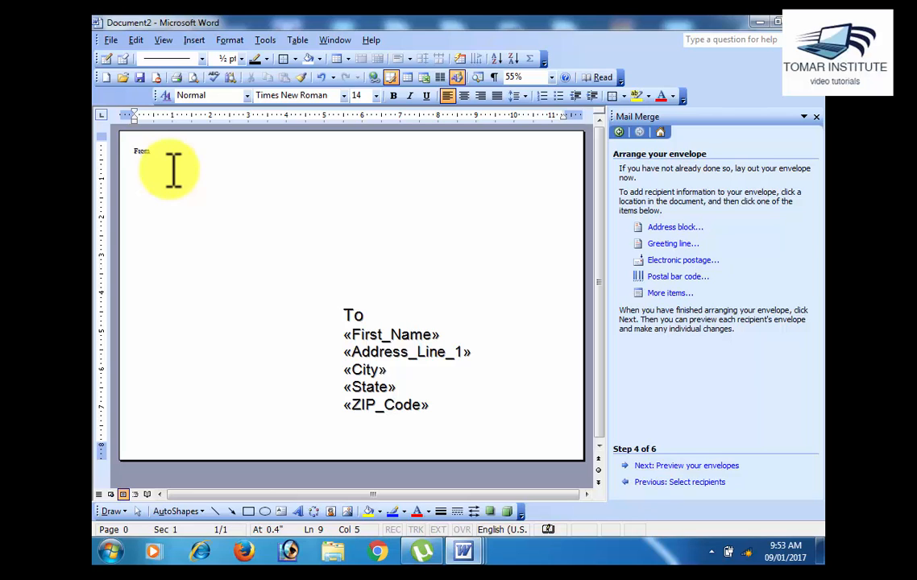
{"action": "triple_click", "coordinate": [127, 145]}
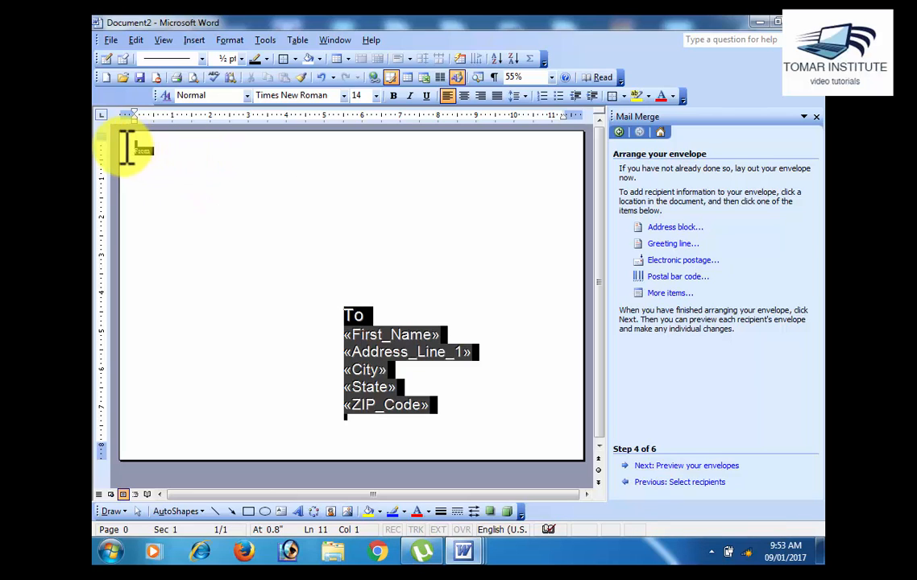
{"action": "left_click", "coordinate": [148, 153]}
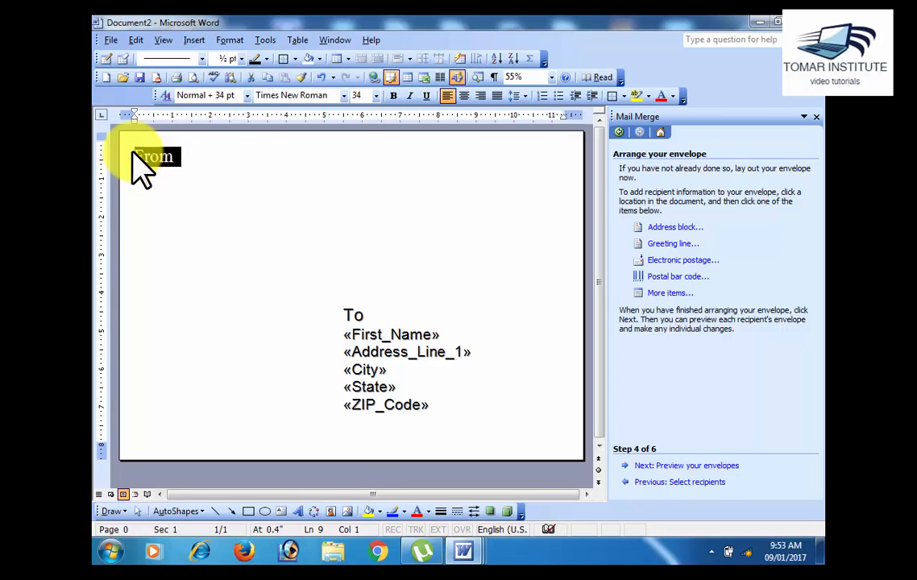
Enter "TOMAR Institute Of Computer Barela" as the sender line below "From".
{"action": "left_click", "coordinate": [155, 193]}
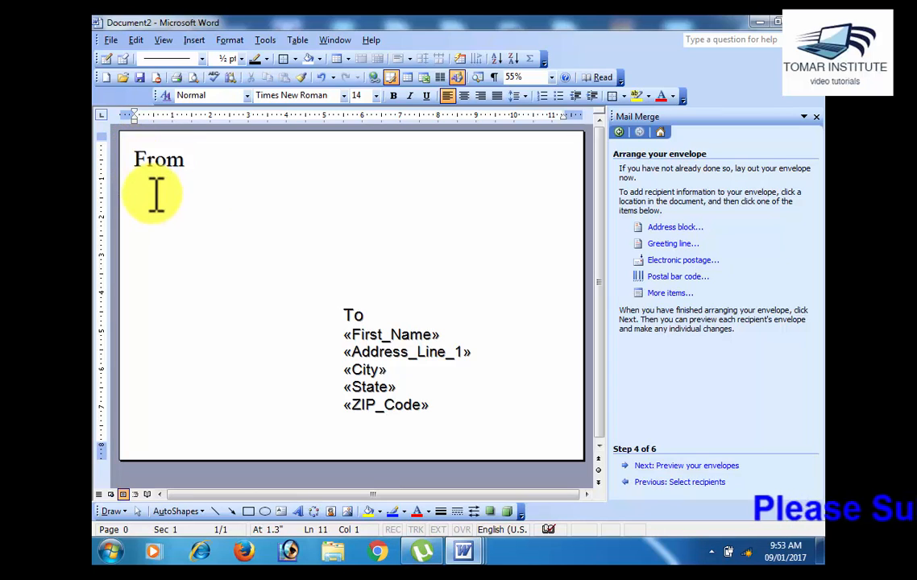
{"action": "type", "text": "TOMAR "}
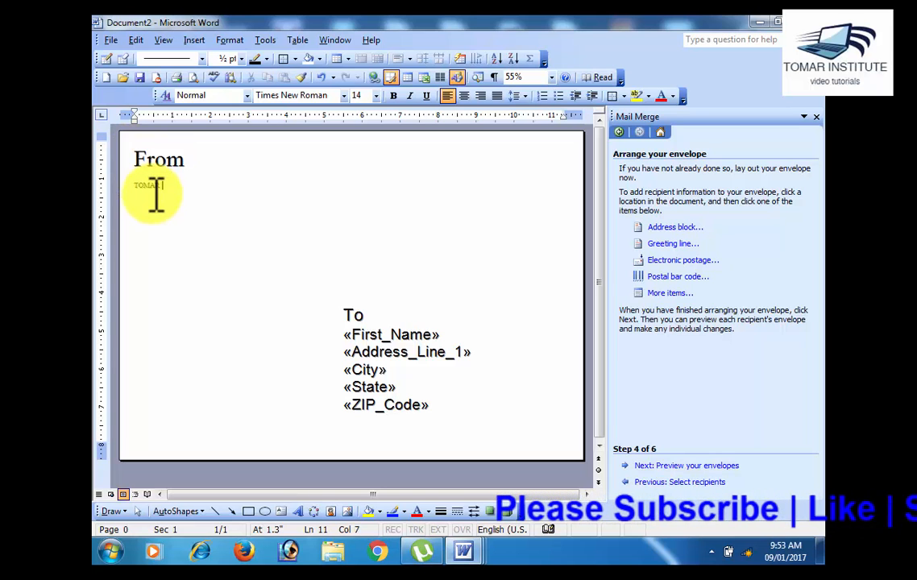
{"action": "type", "text": "Institute "}
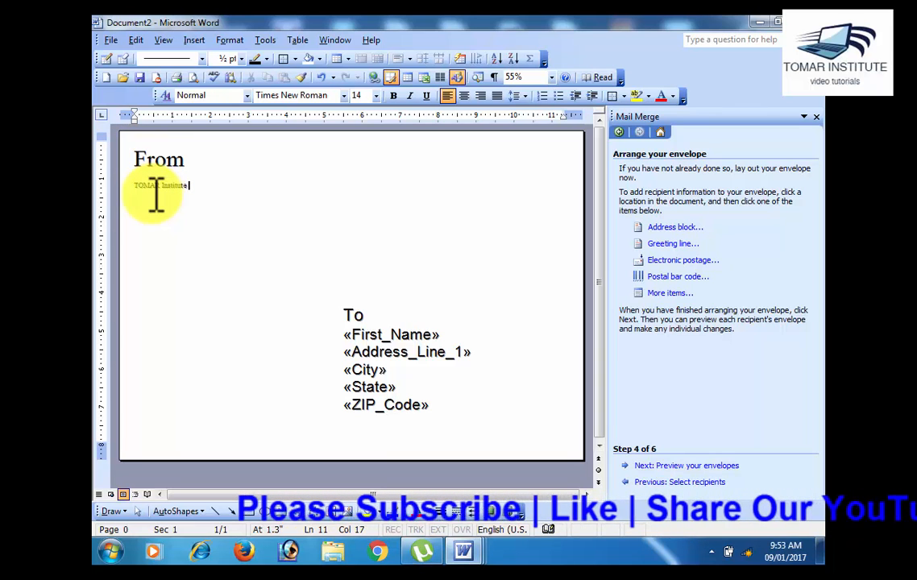
{"action": "type", "text": "Of Com"}
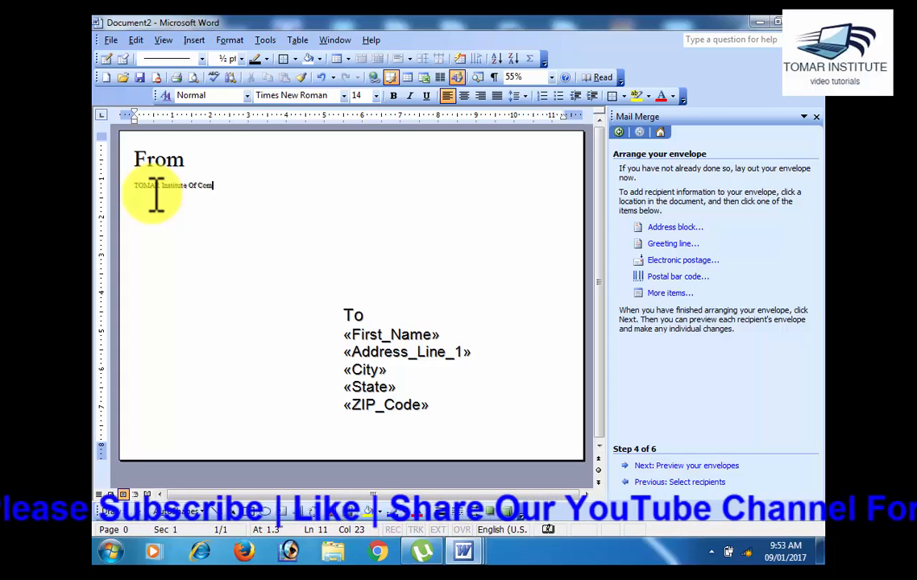
{"action": "type", "text": "puter Ba"}
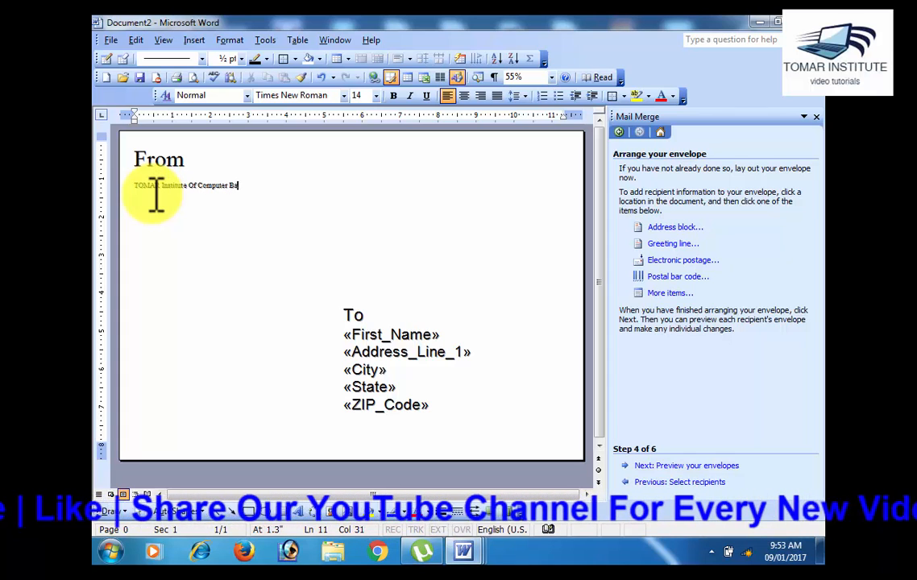
{"action": "type", "text": "rela"}
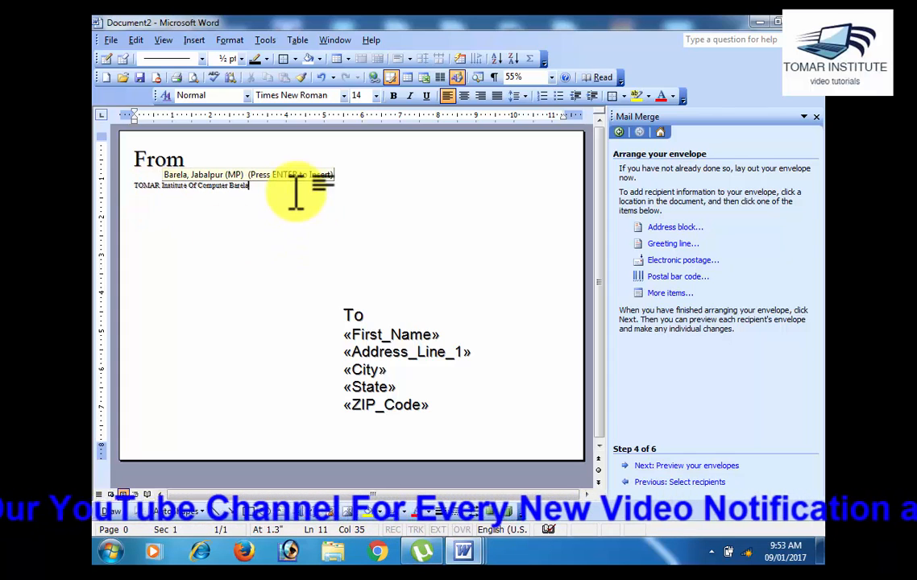
Increase the font size of the sender line below "From".
{"action": "left_click_drag", "start_coordinate": [297, 192], "coordinate": [145, 182]}
{"action": "key", "text": "ctrl+shift+period"}
{"action": "key", "text": "ctrl+shift+period"}
{"action": "key", "text": "ctrl+shift+period"}
{"action": "key", "text": "ctrl+shift+period"}
{"action": "key", "text": "ctrl+shift+period"}
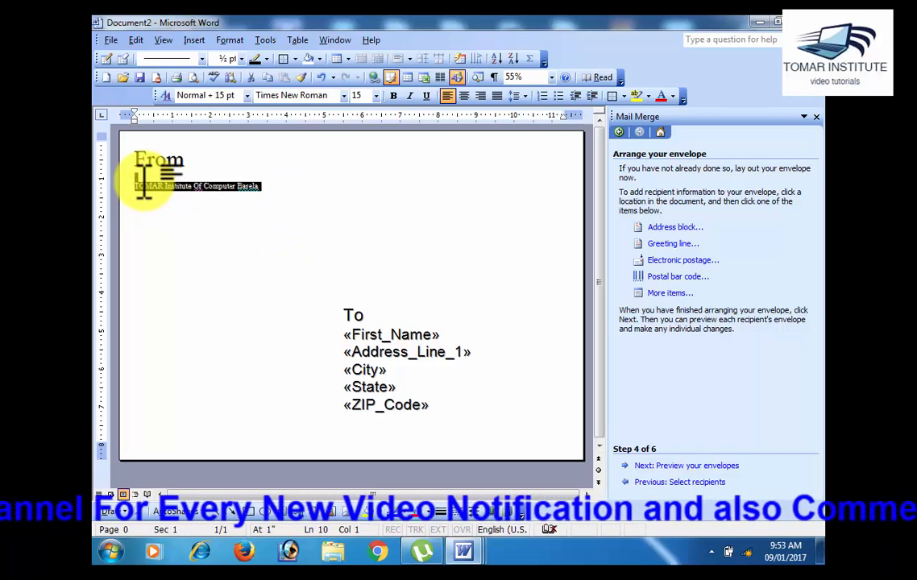
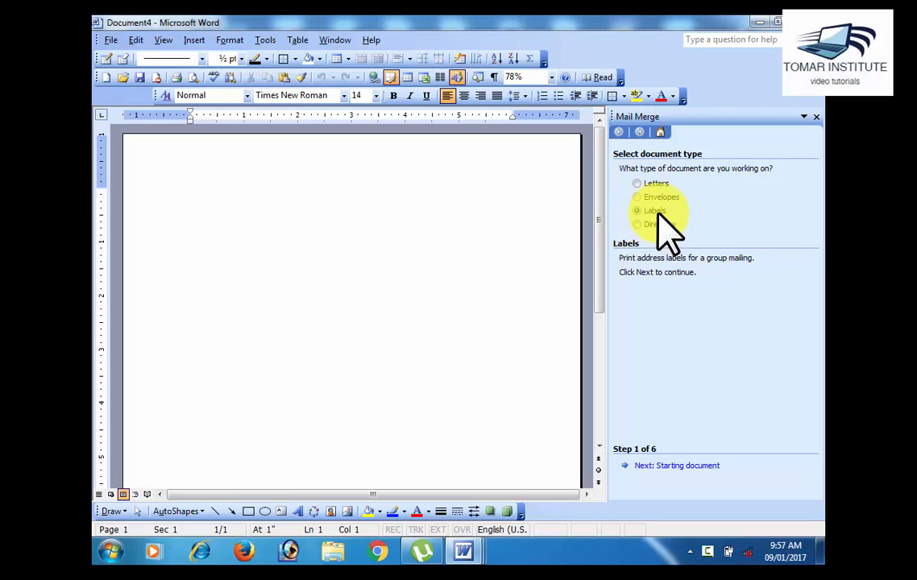
Continue the Labels mail merge in the new document to the starting document stage and open the label options.
{"action": "left_click", "coordinate": [679, 466]}
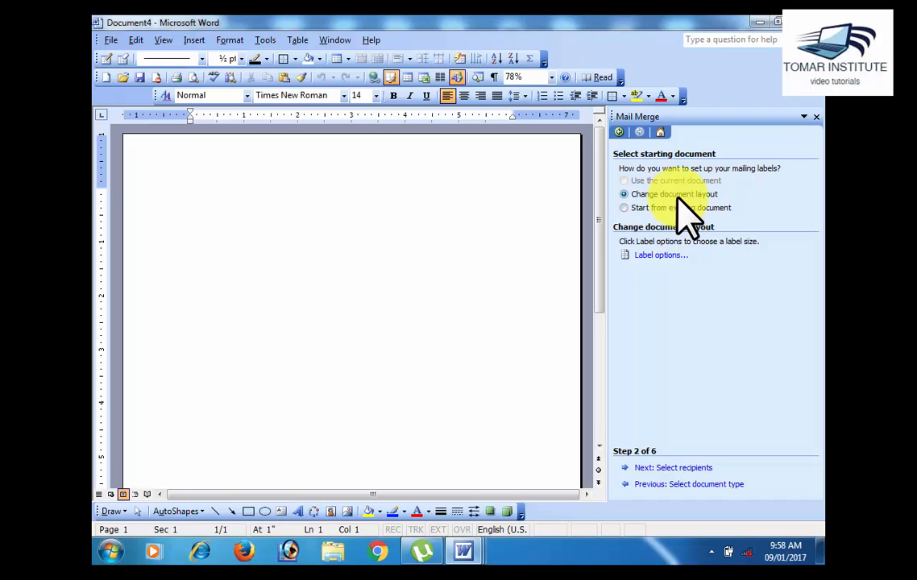
{"action": "left_click", "coordinate": [656, 257]}
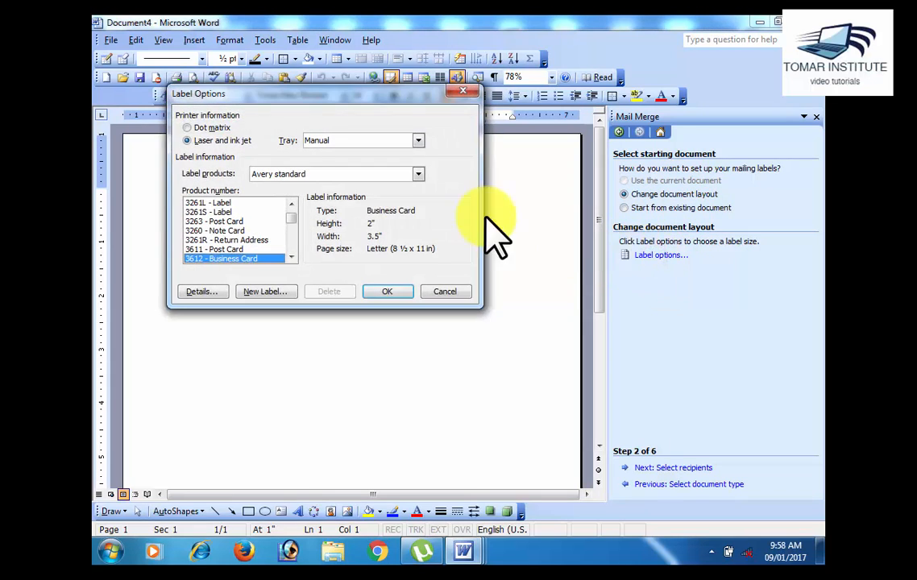
{"action": "left_click_drag", "start_coordinate": [243, 98], "coordinate": [268, 213]}
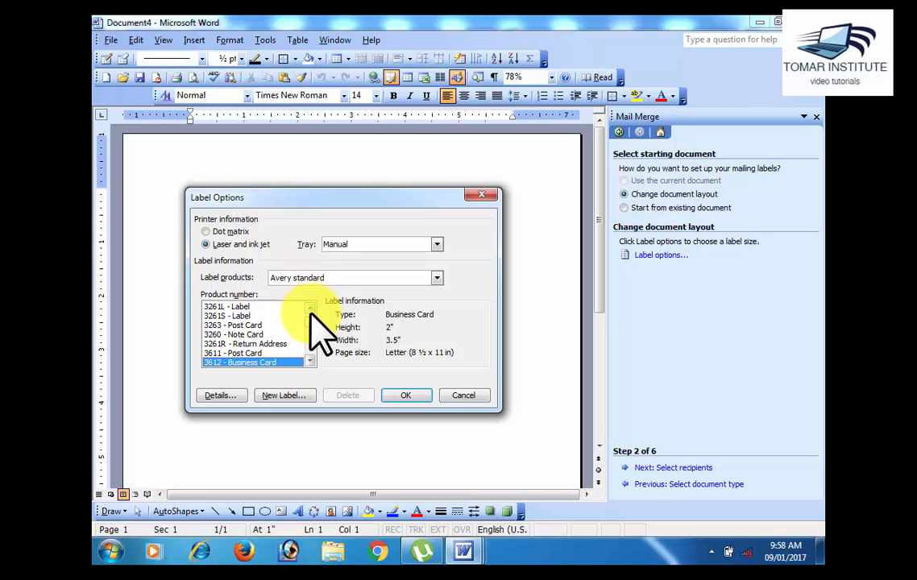
Choose the Avery standard product 3612 - Business Card and apply it as the label layout.
{"action": "left_click", "coordinate": [309, 361]}
{"action": "left_click", "coordinate": [308, 362]}
{"action": "left_click", "coordinate": [309, 362]}
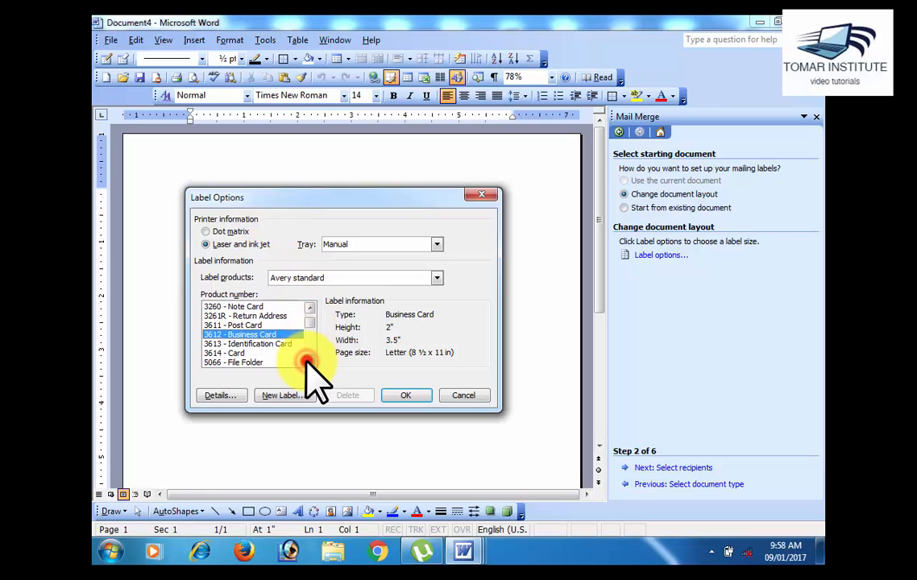
{"action": "left_click", "coordinate": [308, 361]}
{"action": "left_click", "coordinate": [255, 333]}
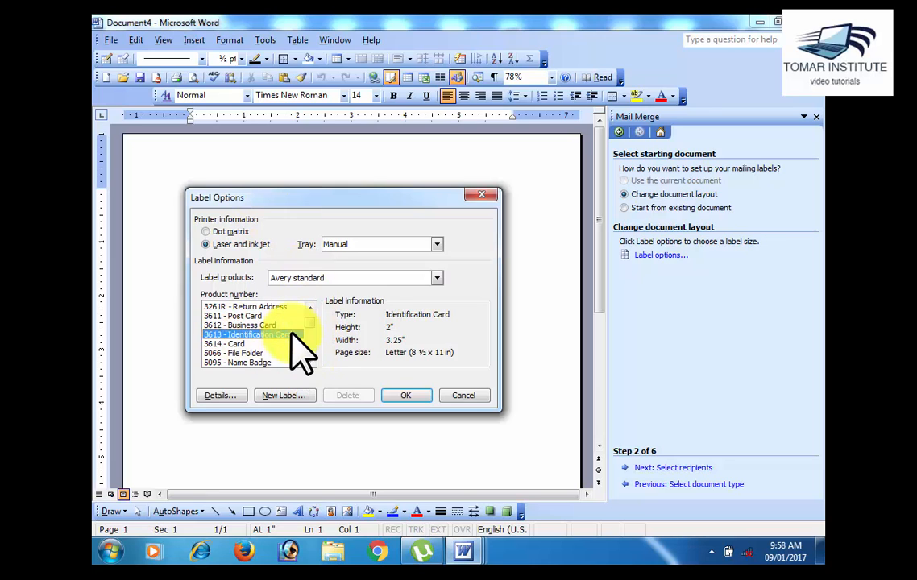
{"action": "left_click", "coordinate": [252, 325]}
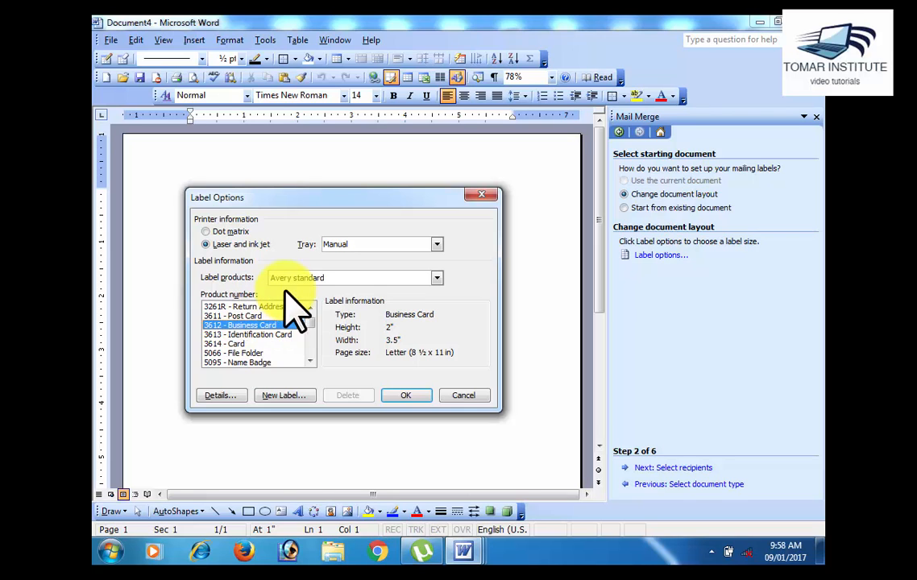
{"action": "double_click", "coordinate": [272, 323]}
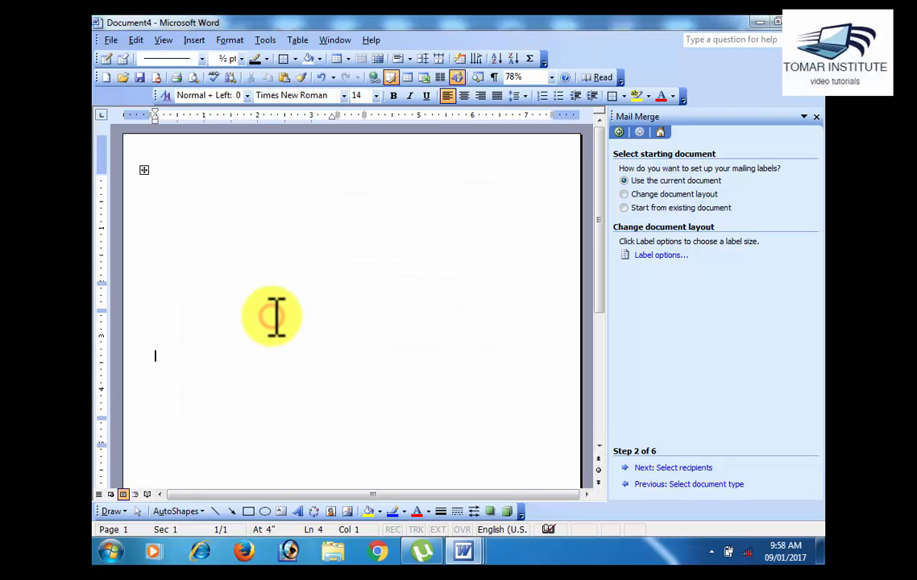
Change the label layout to the Avery standard product 3613 - Identification Card, accepting replacement of the document's contents.
{"action": "left_click", "coordinate": [662, 255]}
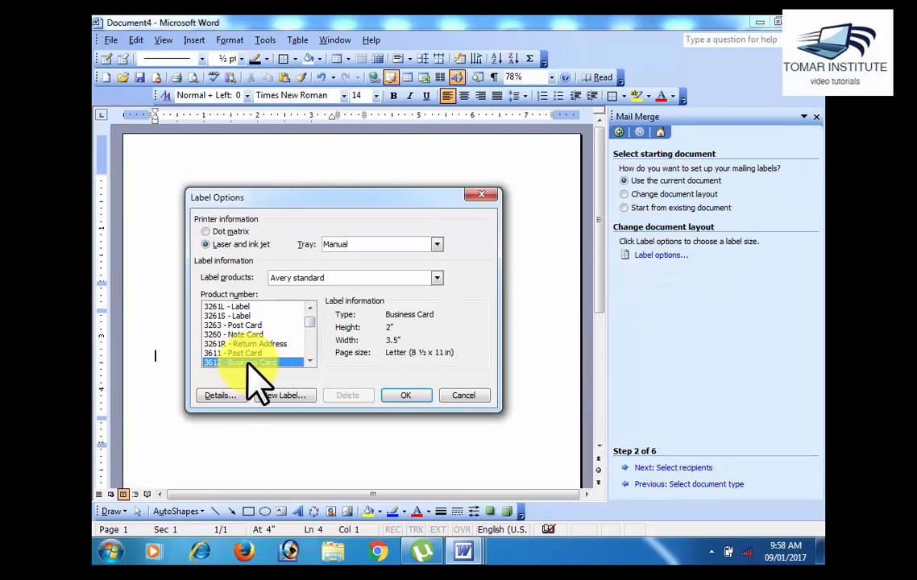
{"action": "left_click", "coordinate": [309, 362]}
{"action": "left_click", "coordinate": [288, 361]}
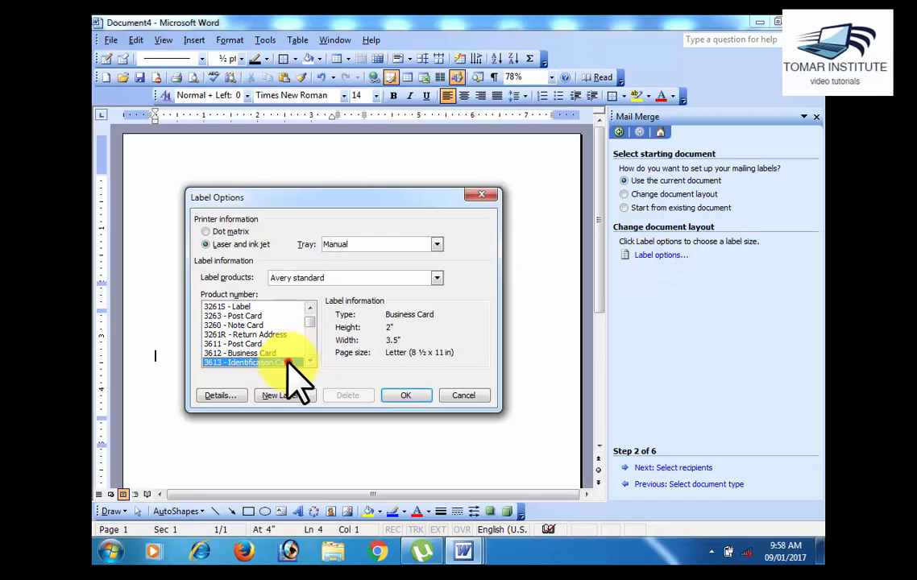
{"action": "left_click", "coordinate": [405, 395]}
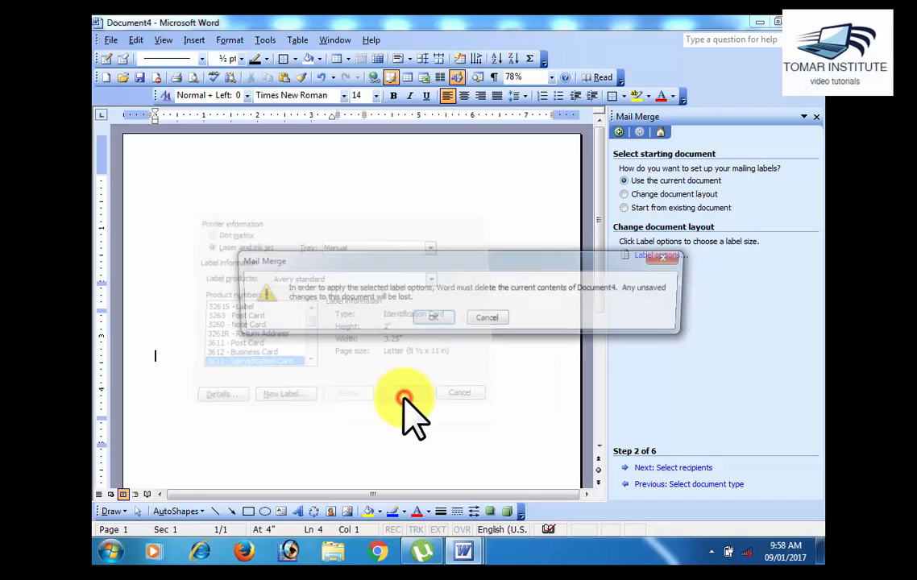
{"action": "left_click", "coordinate": [436, 321]}
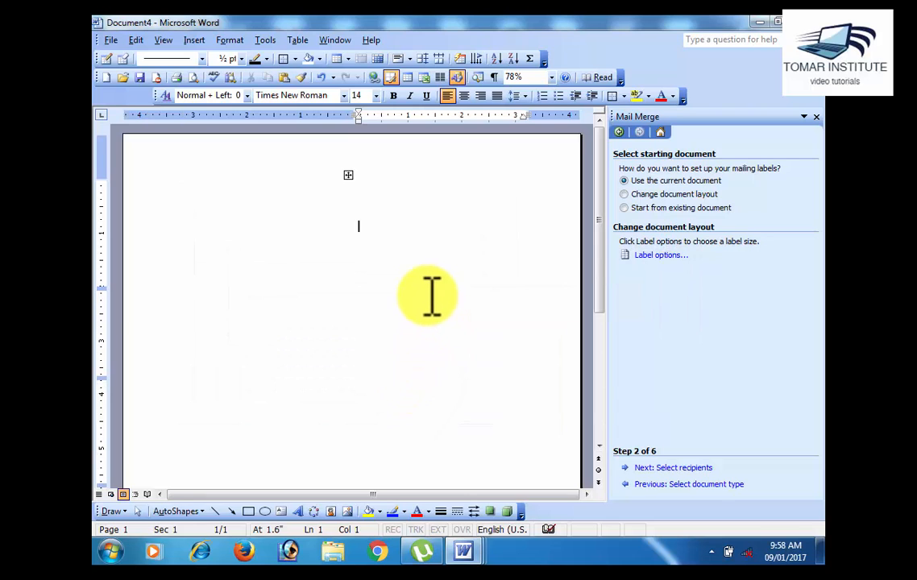
{"action": "left_click", "coordinate": [347, 175]}
{"action": "left_click", "coordinate": [364, 233]}
{"action": "left_click", "coordinate": [254, 229]}
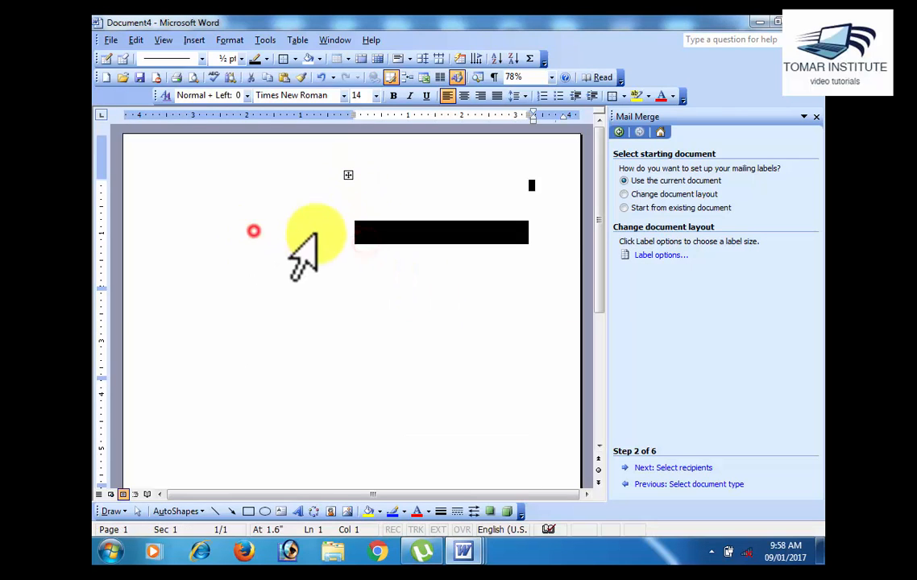
{"action": "left_click", "coordinate": [382, 206]}
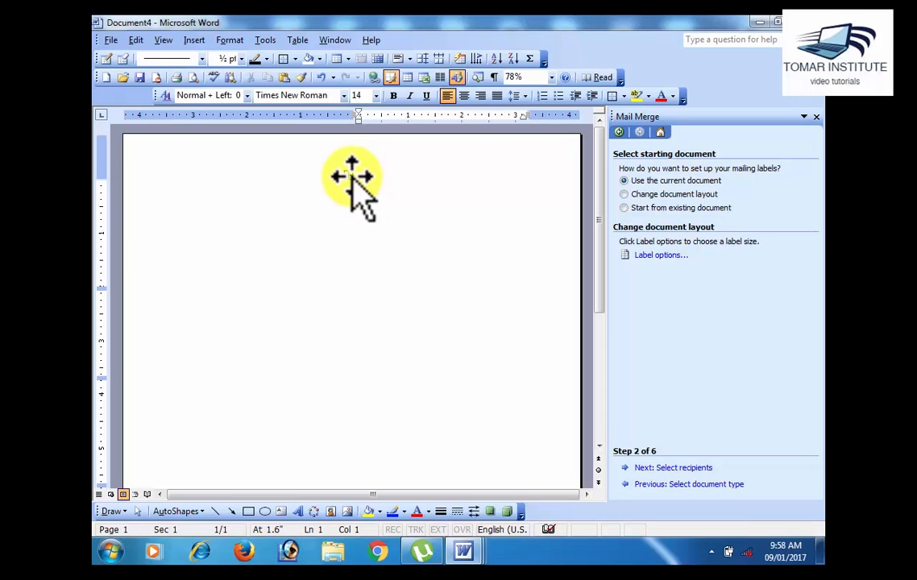
{"action": "left_click", "coordinate": [409, 216]}
{"action": "left_click", "coordinate": [375, 197]}
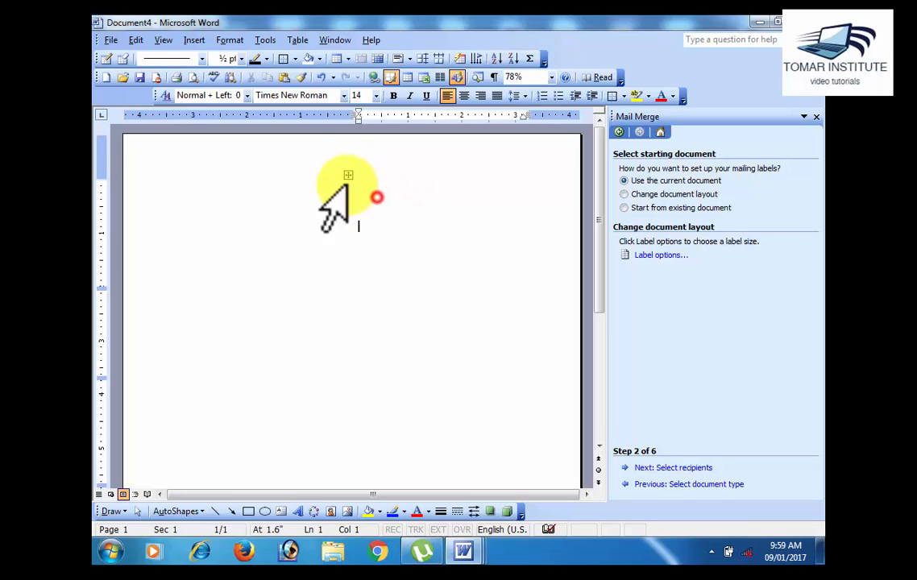
{"action": "left_click", "coordinate": [348, 175]}
{"action": "left_click", "coordinate": [444, 228]}
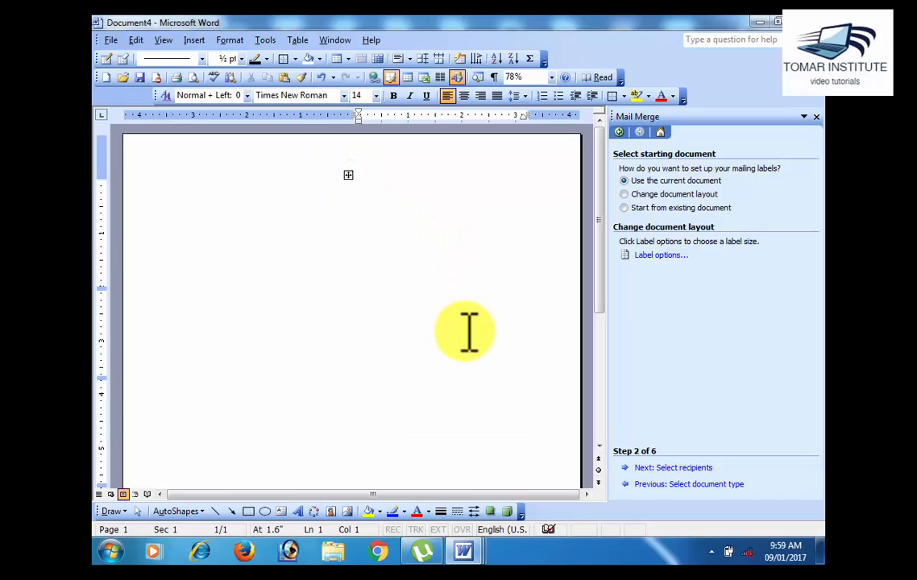
Apply all borders to the whole identification card label table and check the layout down the page.
{"action": "left_click", "coordinate": [348, 175]}
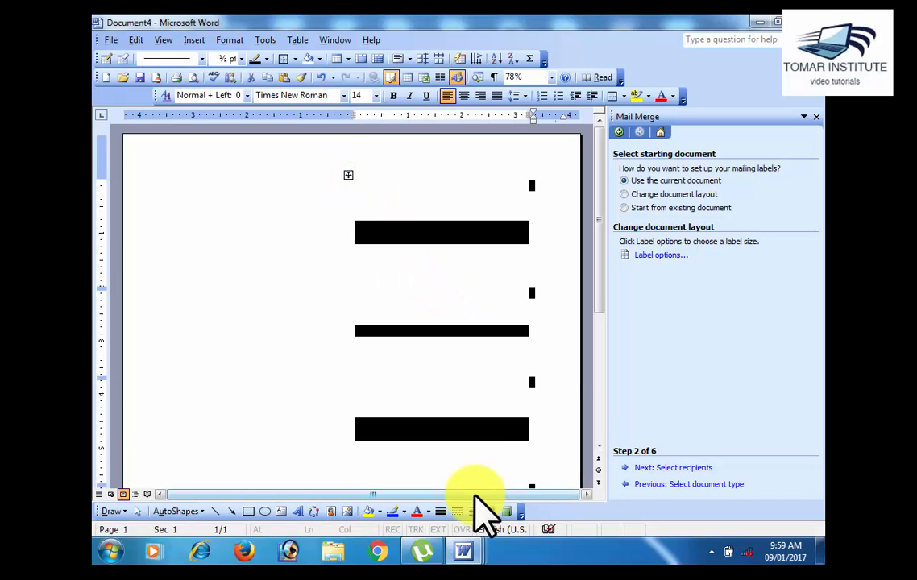
{"action": "left_click", "coordinate": [622, 96]}
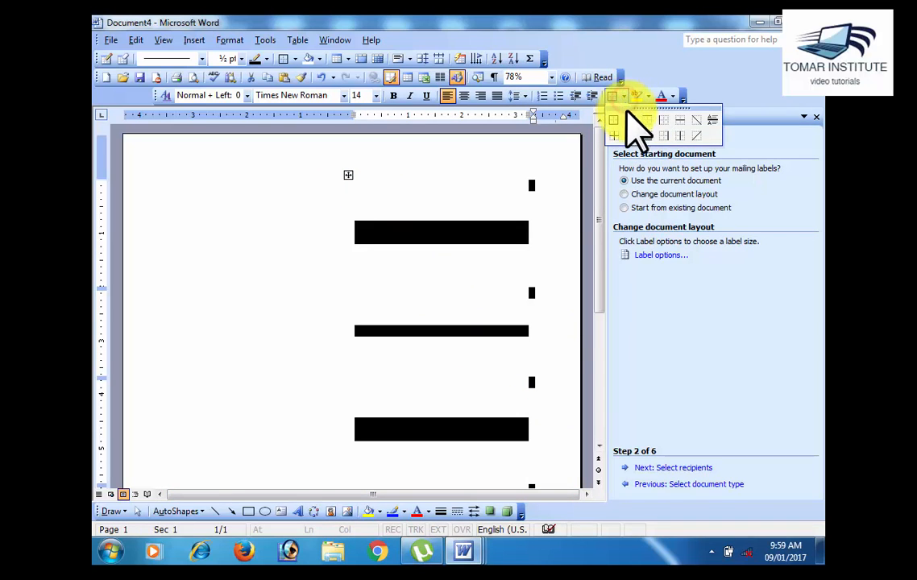
{"action": "left_click", "coordinate": [633, 121]}
{"action": "left_click", "coordinate": [432, 337]}
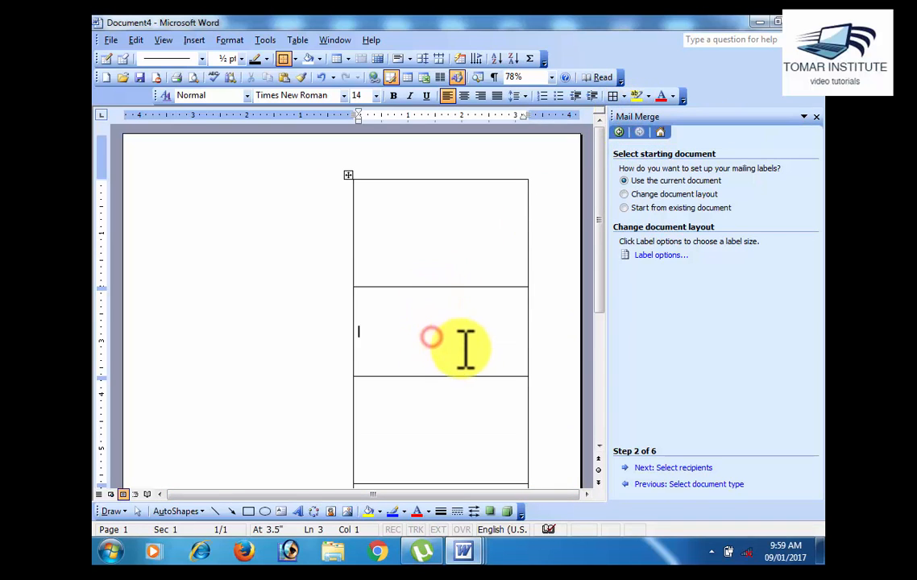
{"action": "scroll", "coordinate": [471, 354], "scroll_direction": "down", "scroll_amount": 3}
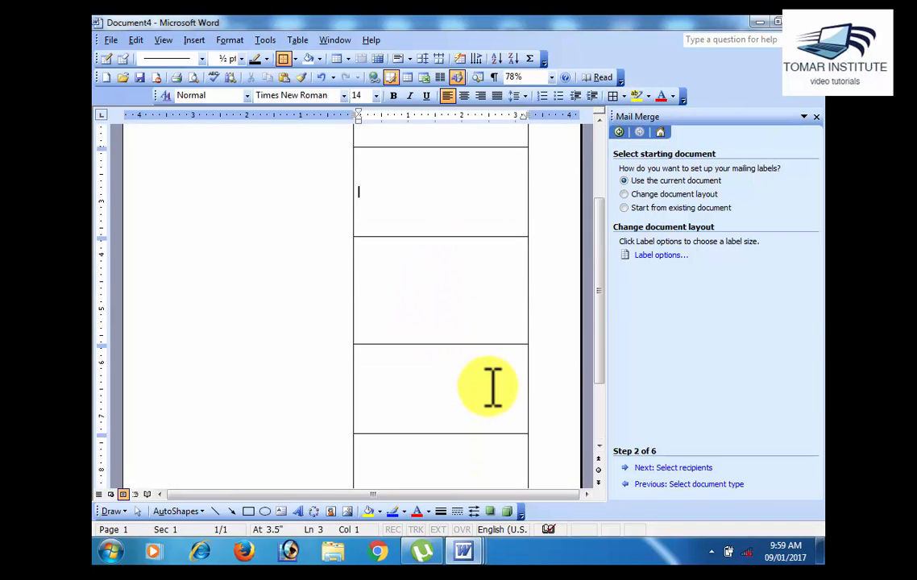
{"action": "scroll", "coordinate": [492, 387], "scroll_direction": "up", "scroll_amount": 3}
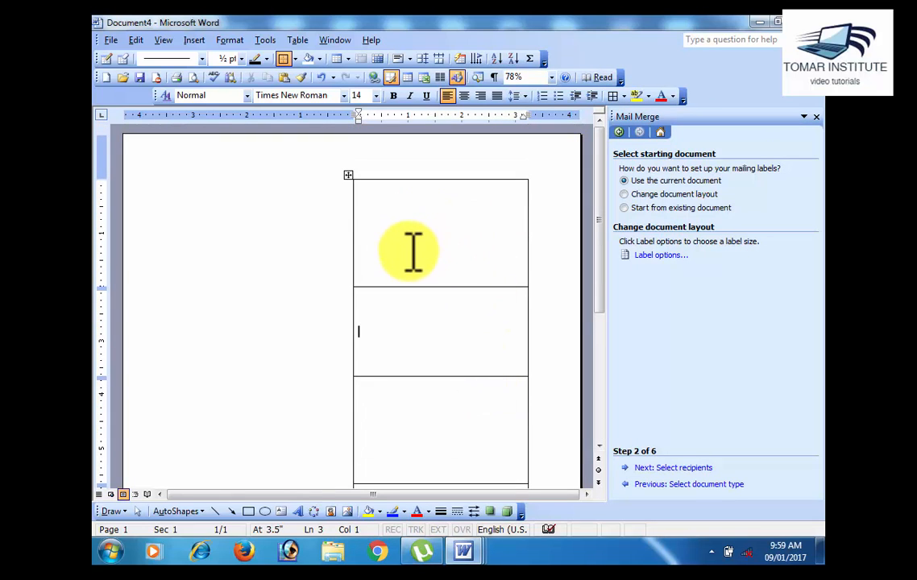
Change the label layout to the Avery standard product 8372 - Business Card, accepting replacement of the document's contents.
{"action": "left_click", "coordinate": [667, 256]}
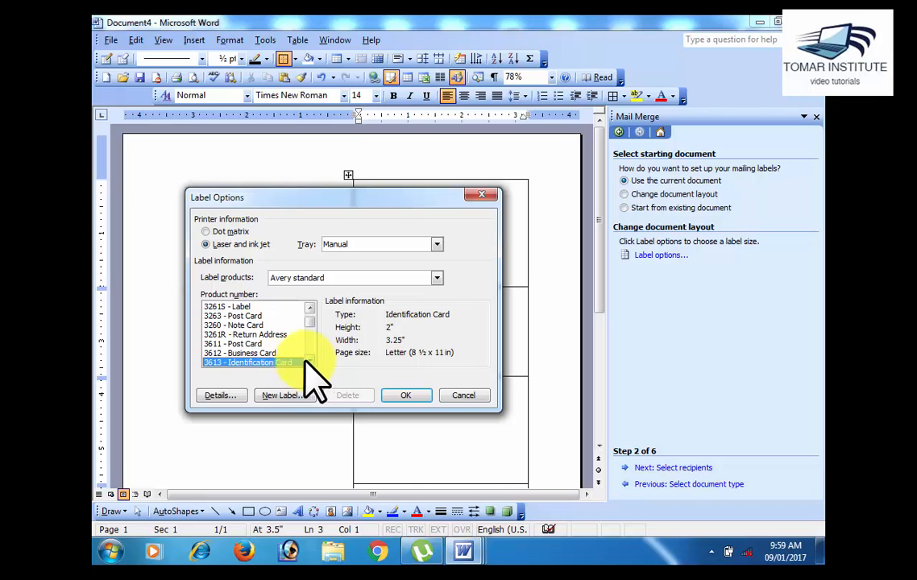
{"action": "mouse_move", "coordinate": [309, 360]}
{"action": "left_mouse_down"}
{"action": "mouse_move", "coordinate": [317, 331]}
{"action": "mouse_move", "coordinate": [306, 324]}
{"action": "mouse_move", "coordinate": [312, 341]}
{"action": "left_mouse_up"}
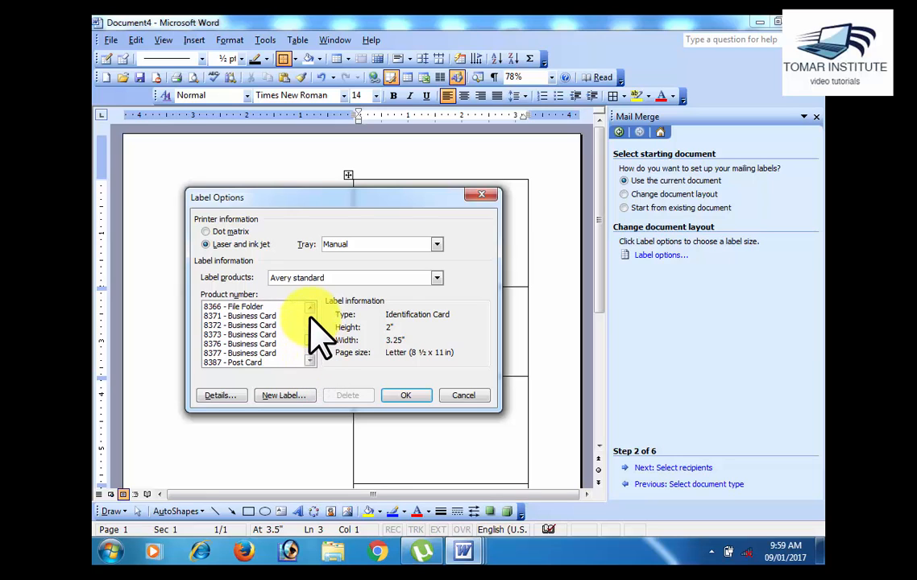
{"action": "left_click", "coordinate": [307, 308]}
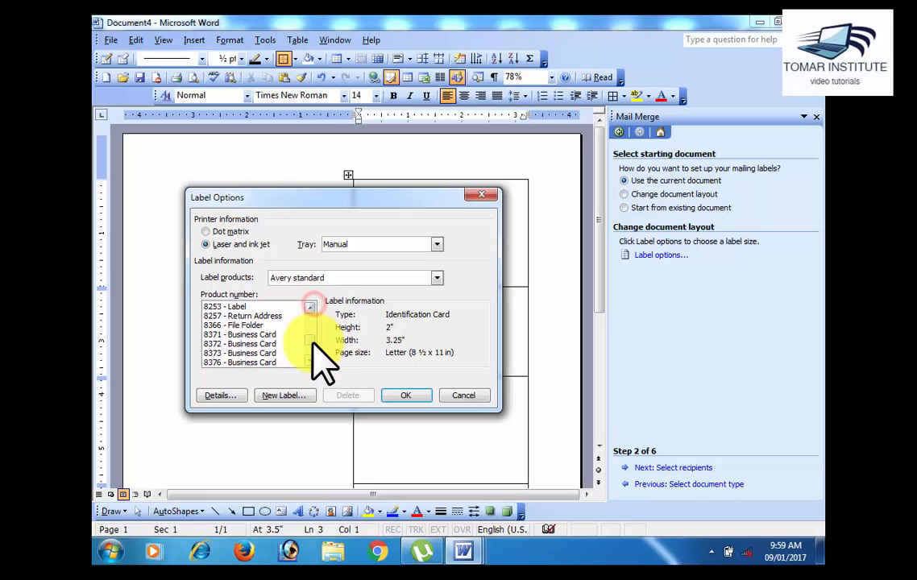
{"action": "left_click", "coordinate": [309, 360]}
{"action": "left_click", "coordinate": [252, 333]}
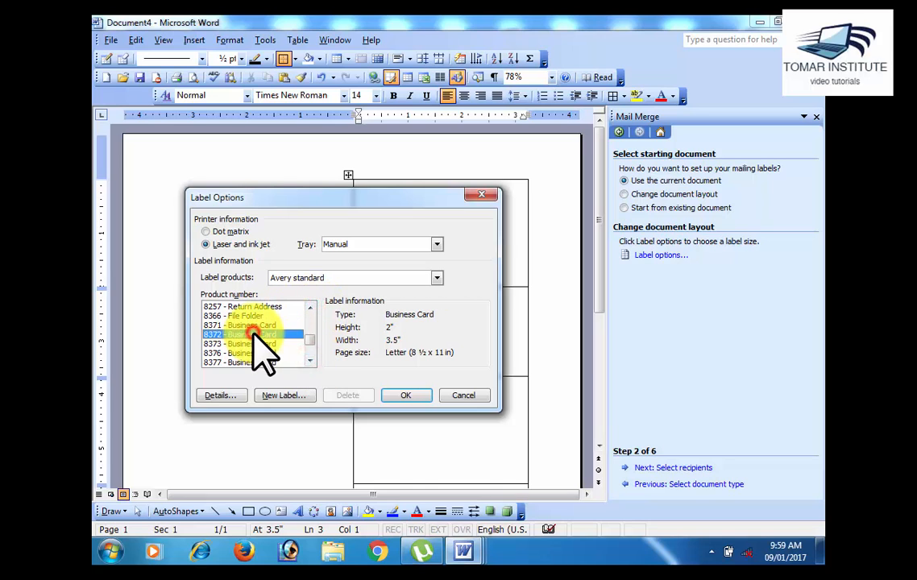
{"action": "left_click", "coordinate": [405, 394]}
{"action": "left_click", "coordinate": [420, 320]}
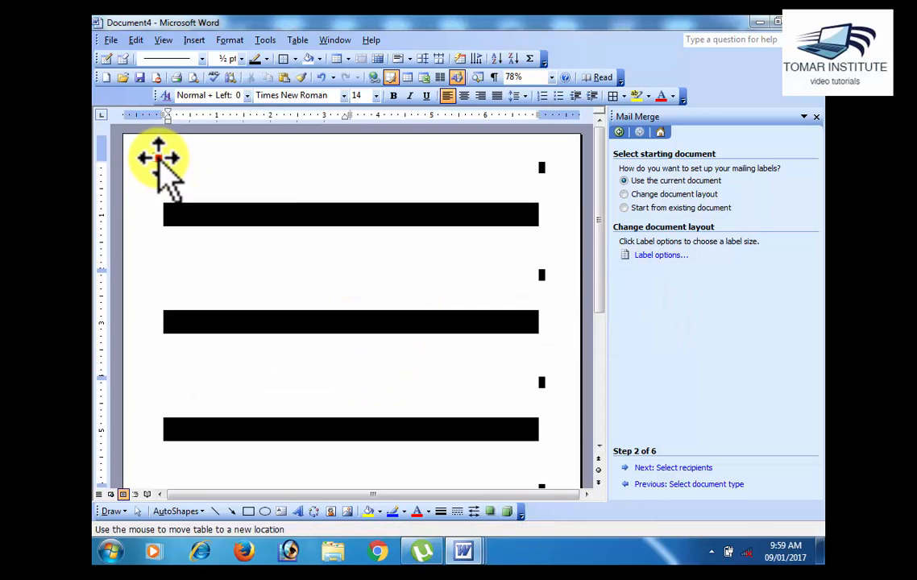
Apply all borders to the whole business card label table and check the layout down the page.
{"action": "left_click", "coordinate": [612, 97]}
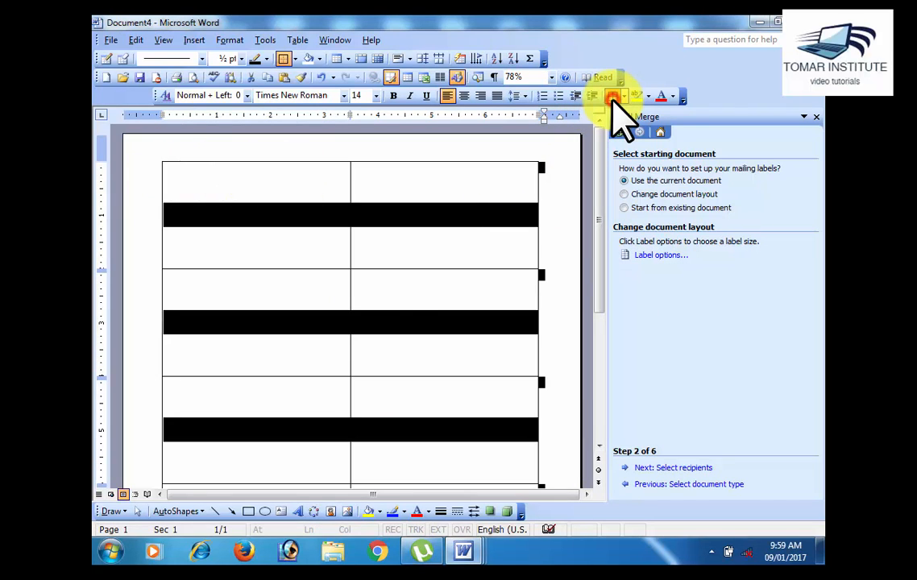
{"action": "left_click", "coordinate": [395, 322]}
{"action": "scroll", "coordinate": [435, 370], "scroll_direction": "down", "scroll_amount": 3}
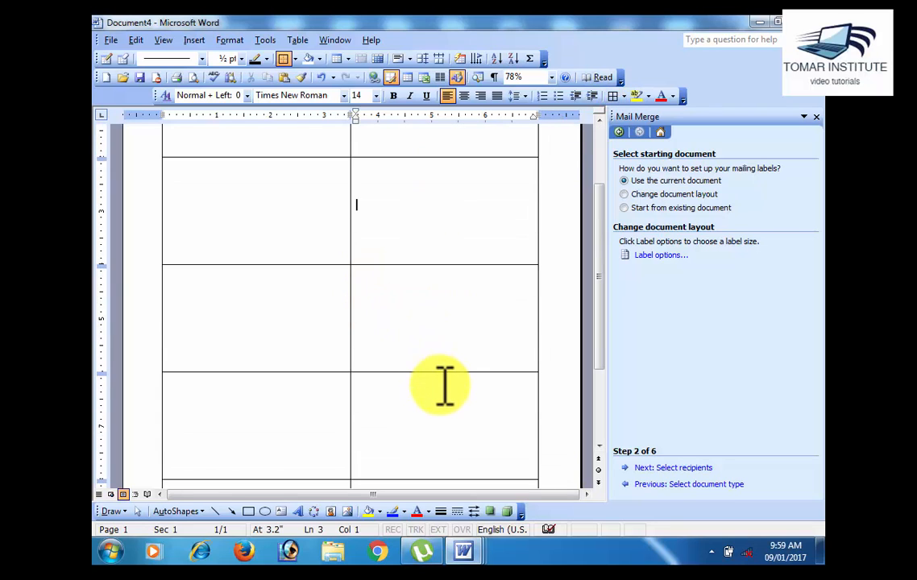
{"action": "scroll", "coordinate": [453, 407], "scroll_direction": "down", "scroll_amount": 1}
{"action": "scroll", "coordinate": [455, 411], "scroll_direction": "up", "scroll_amount": 3}
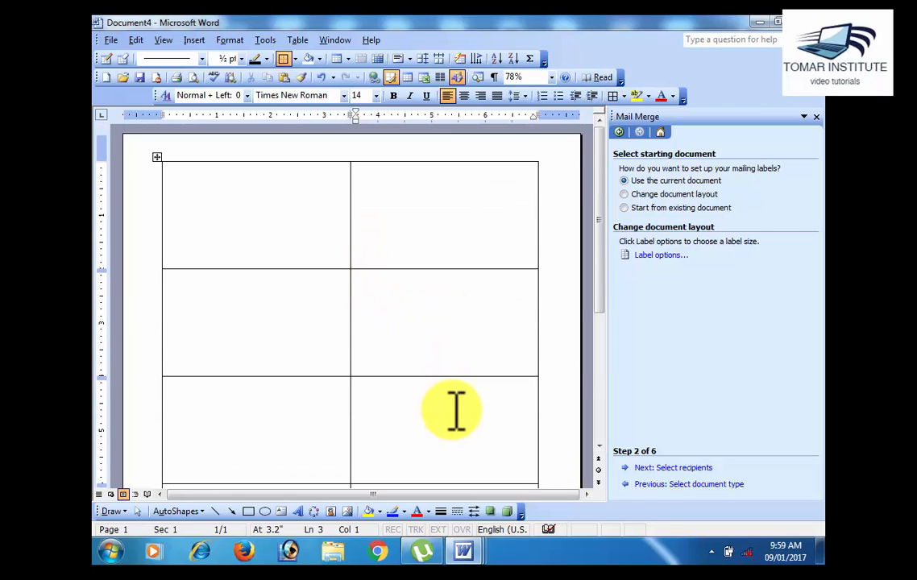
{"action": "left_click", "coordinate": [188, 178]}
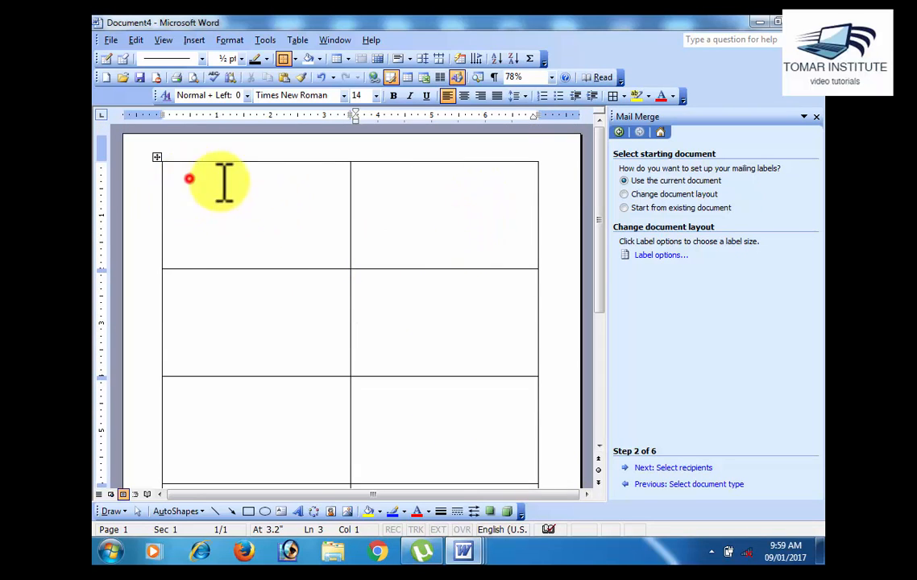
{"action": "left_click", "coordinate": [495, 212]}
{"action": "left_click", "coordinate": [357, 311]}
{"action": "left_click", "coordinate": [305, 321]}
{"action": "left_click", "coordinate": [410, 326]}
{"action": "left_click", "coordinate": [424, 423]}
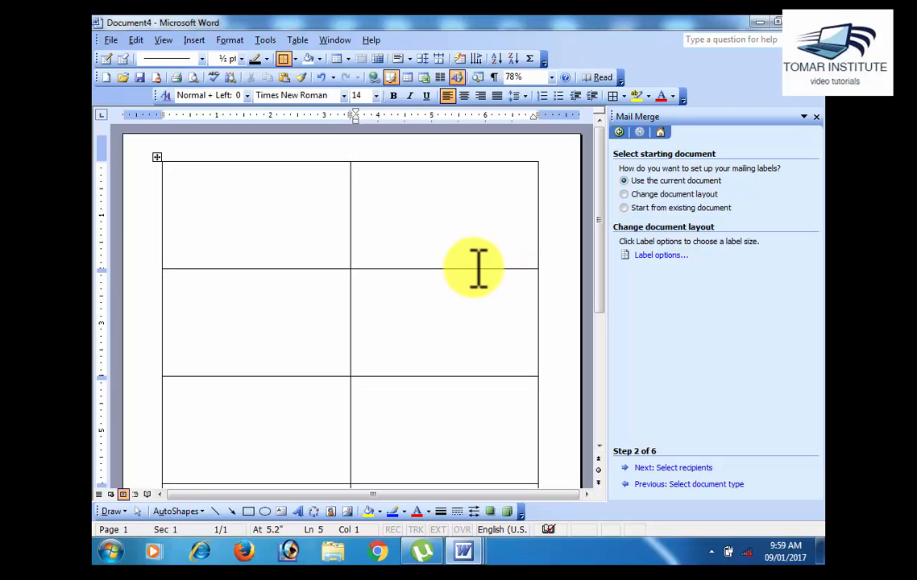
Continue the merge to recipient selection, choose to type a new list and start creating the address list.
{"action": "left_click", "coordinate": [691, 469]}
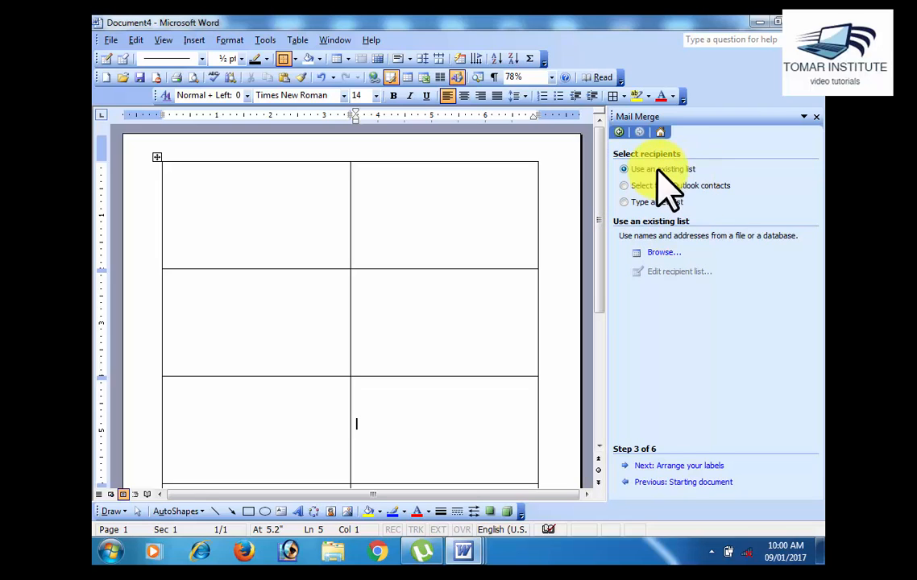
{"action": "left_click", "coordinate": [656, 252]}
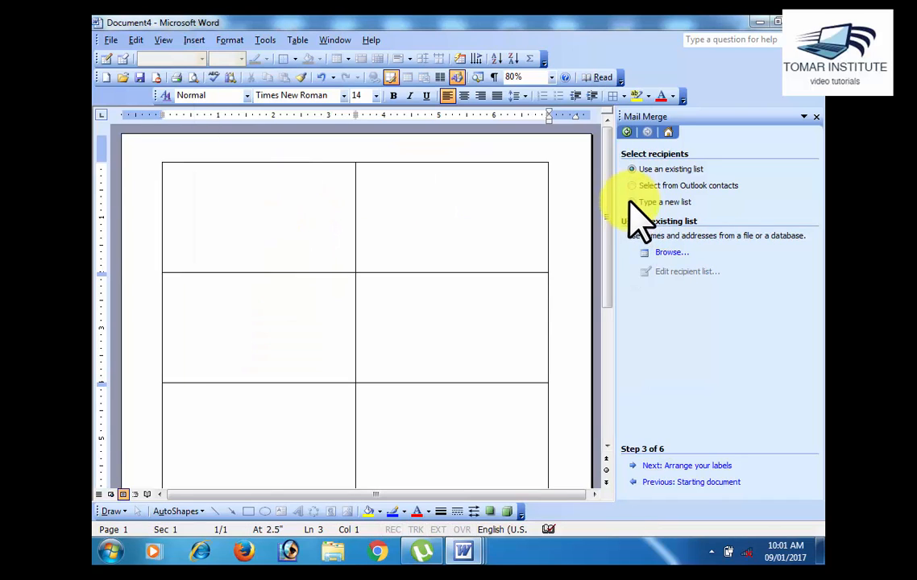
{"action": "left_click", "coordinate": [632, 202]}
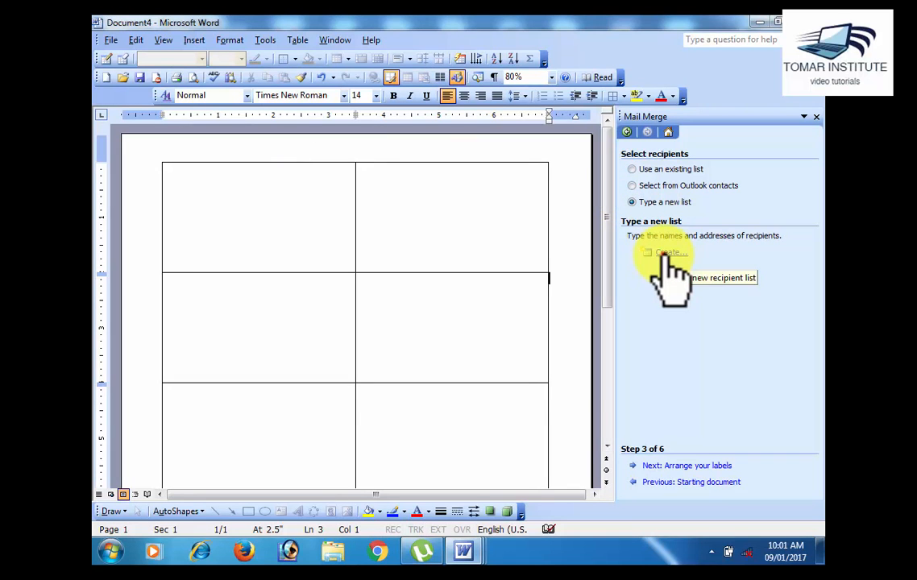
{"action": "left_click", "coordinate": [663, 253]}
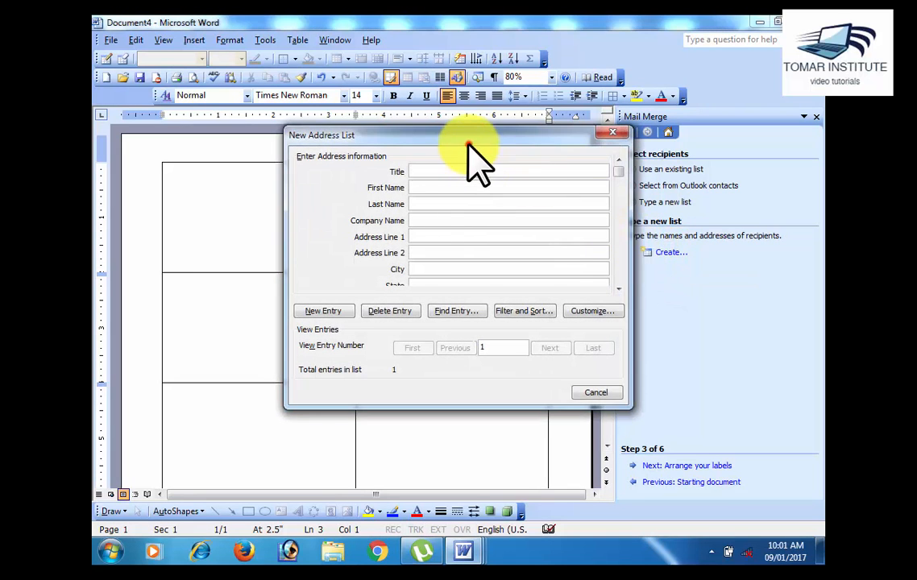
{"action": "left_click_drag", "start_coordinate": [468, 143], "coordinate": [460, 196]}
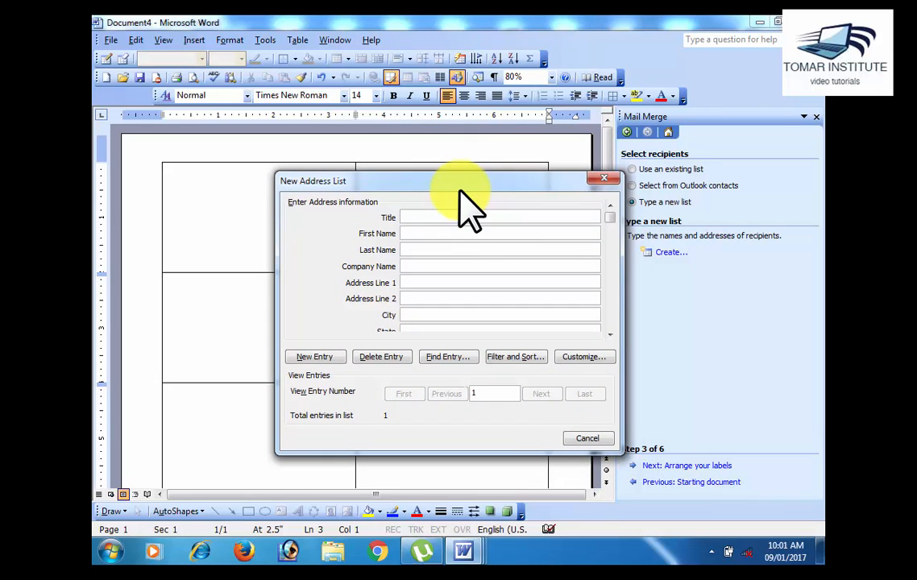
{"action": "left_click_drag", "start_coordinate": [455, 190], "coordinate": [569, 251]}
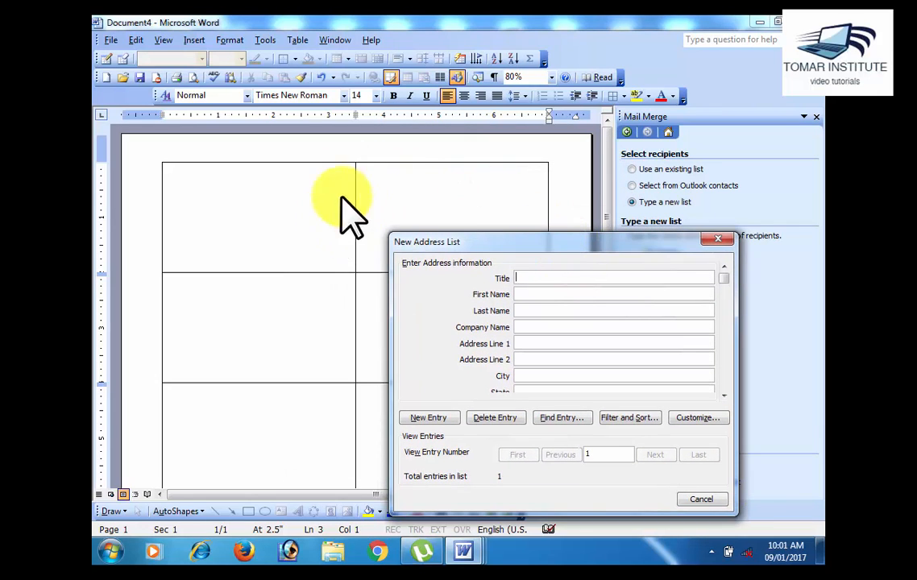
{"action": "left_click_drag", "start_coordinate": [435, 239], "coordinate": [364, 193]}
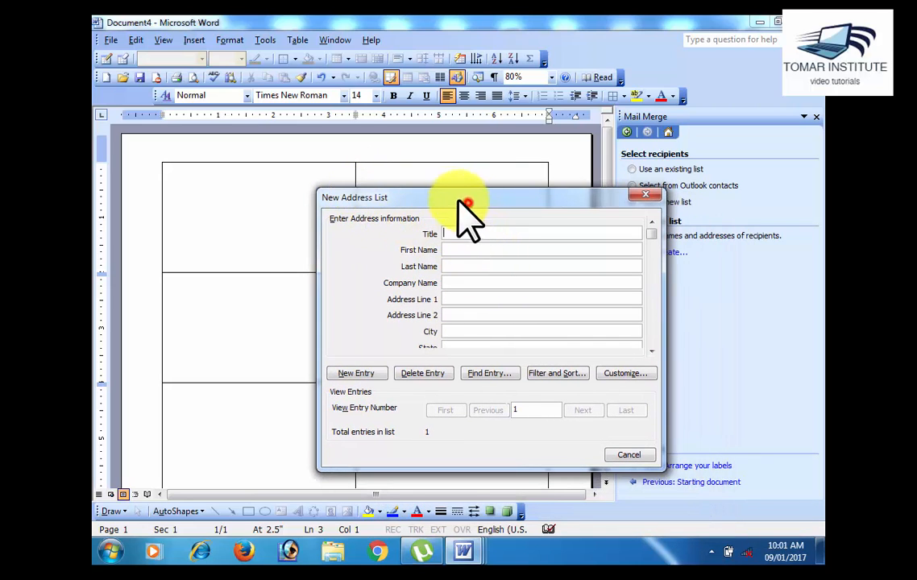
{"action": "left_click_drag", "start_coordinate": [468, 204], "coordinate": [426, 190]}
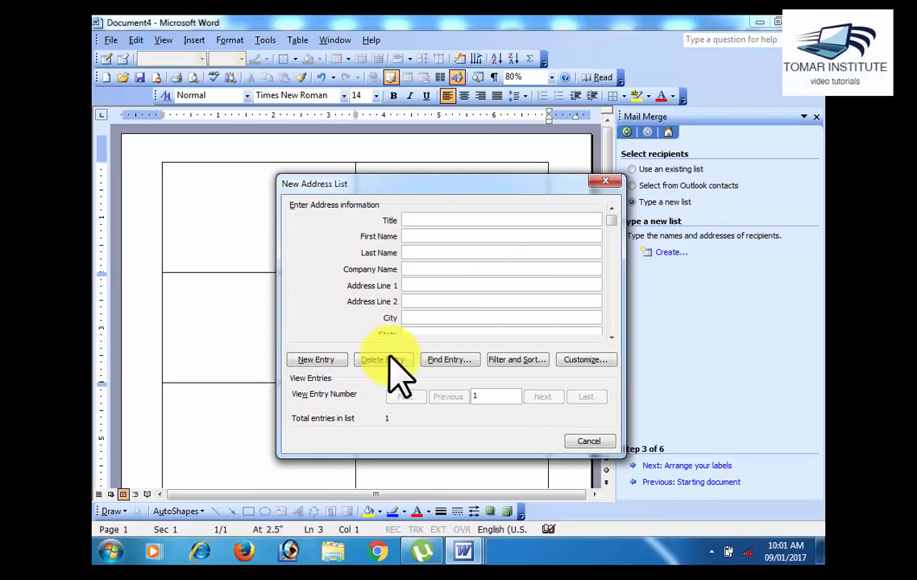
Customize the address list's fields by deleting the Title and Last Name fields, confirming each removal.
{"action": "left_click", "coordinate": [585, 359]}
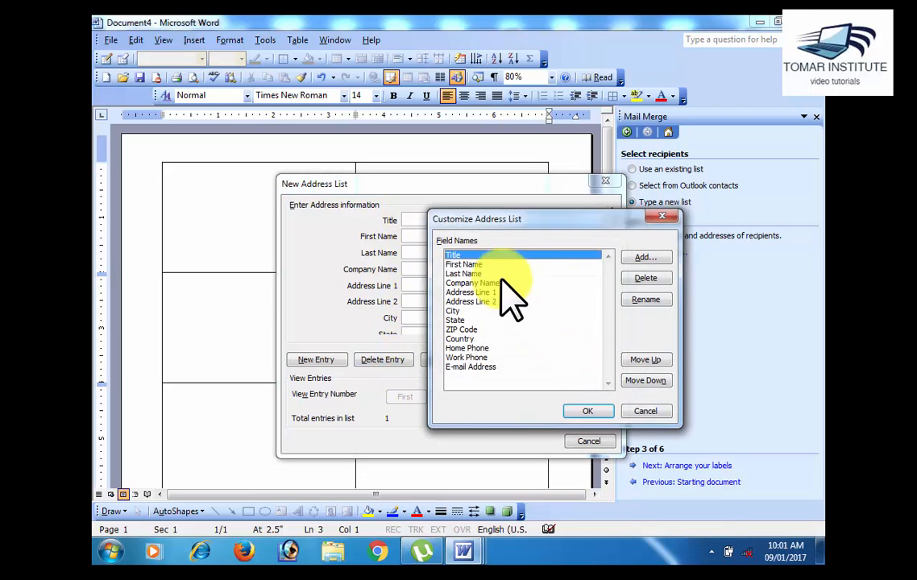
{"action": "left_click", "coordinate": [647, 278]}
{"action": "left_click", "coordinate": [456, 319]}
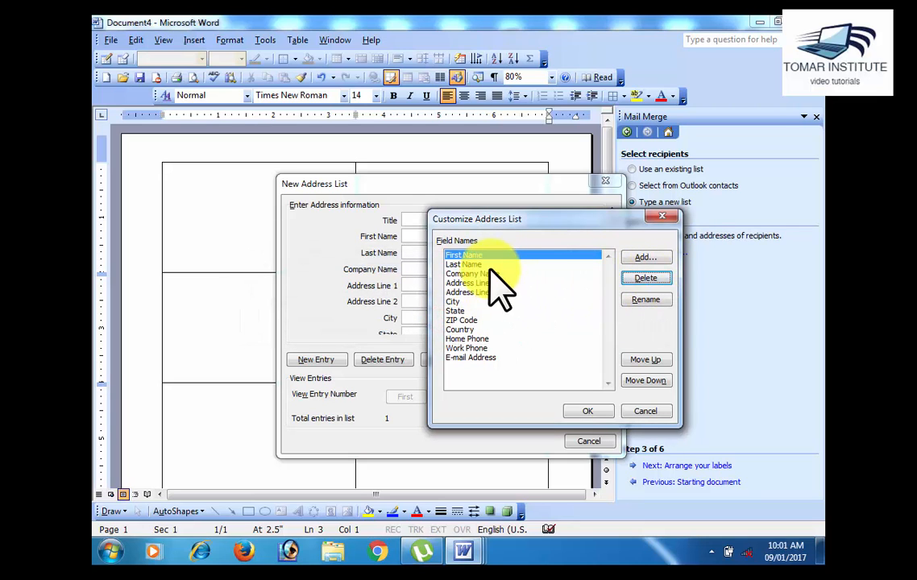
{"action": "left_click", "coordinate": [499, 264]}
{"action": "left_click", "coordinate": [645, 278]}
{"action": "left_click", "coordinate": [433, 320]}
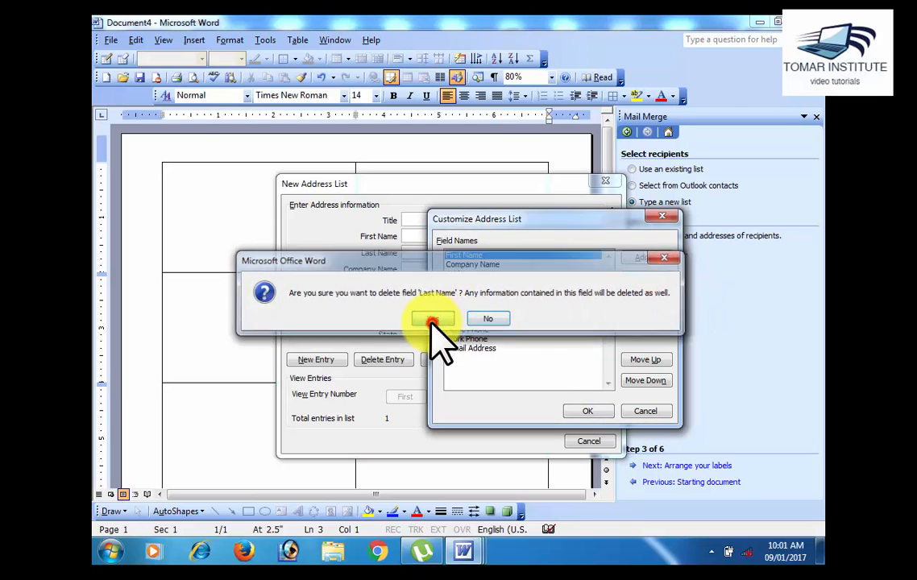
Delete the Company Name and Address Line 2 fields from the address list, confirming each removal.
{"action": "left_click", "coordinate": [476, 263]}
{"action": "left_click", "coordinate": [648, 278]}
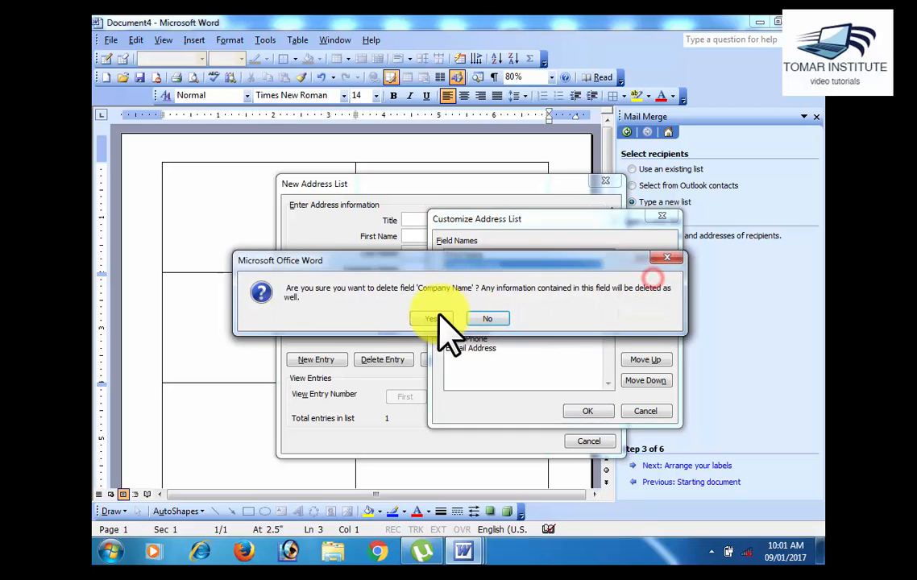
{"action": "left_click", "coordinate": [433, 319]}
{"action": "left_click", "coordinate": [489, 273]}
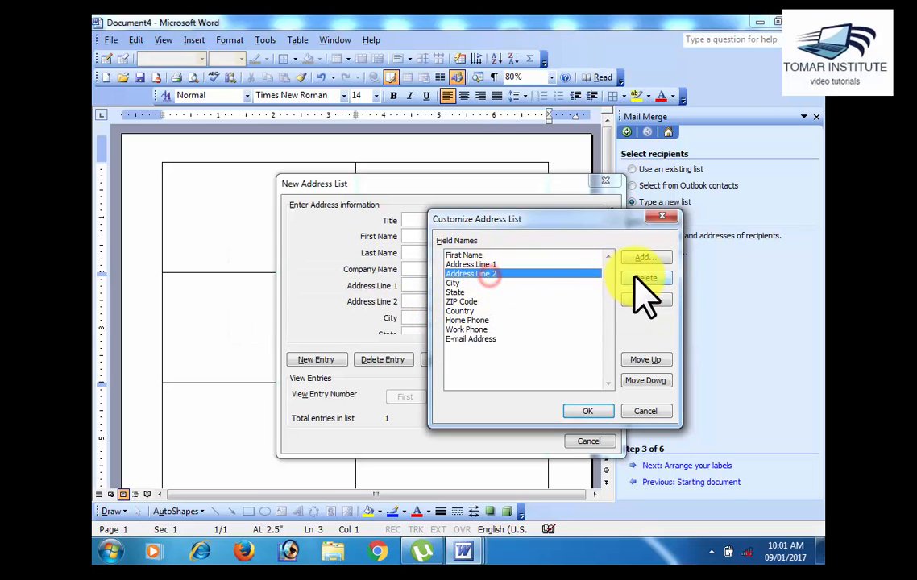
{"action": "left_click", "coordinate": [645, 278]}
{"action": "left_click", "coordinate": [434, 318]}
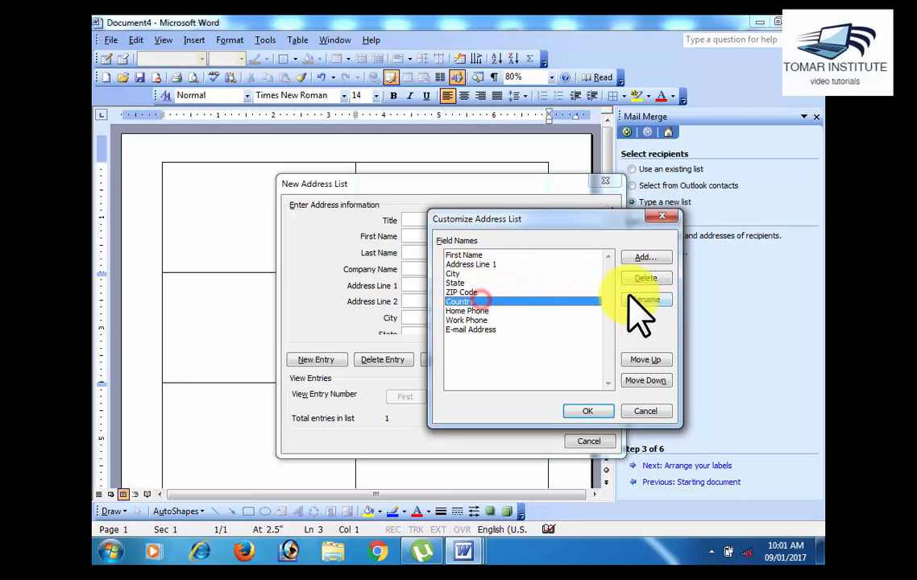
Delete the Country, Work Phone and E-mail Address fields and accept the customized field list.
{"action": "left_click", "coordinate": [640, 278]}
{"action": "left_click", "coordinate": [433, 321]}
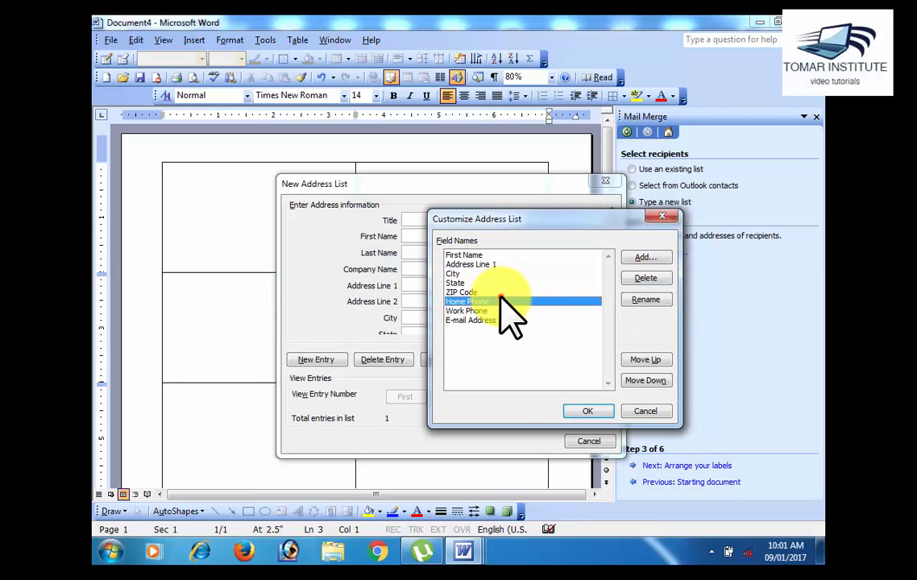
{"action": "left_click", "coordinate": [499, 310]}
{"action": "left_click", "coordinate": [645, 278]}
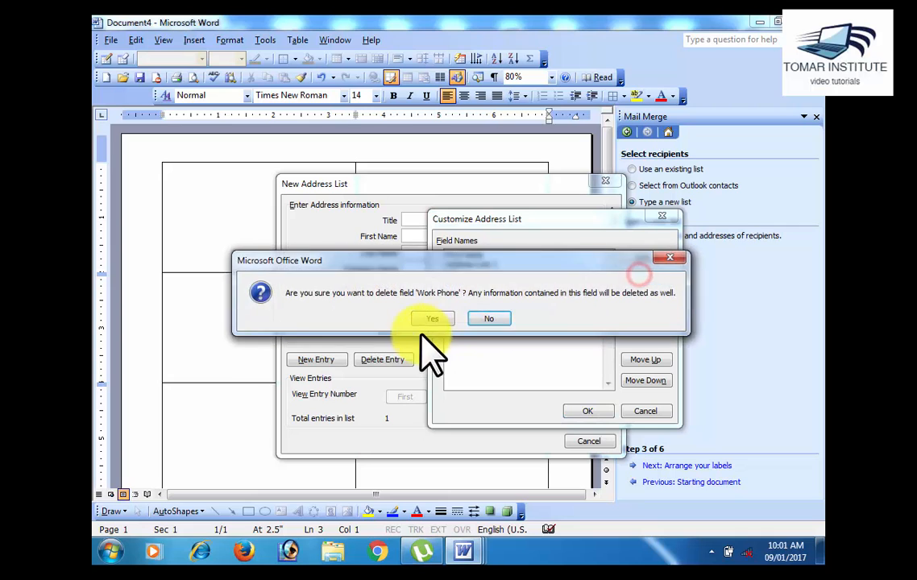
{"action": "left_click", "coordinate": [437, 320]}
{"action": "left_click", "coordinate": [492, 311]}
{"action": "left_click", "coordinate": [645, 278]}
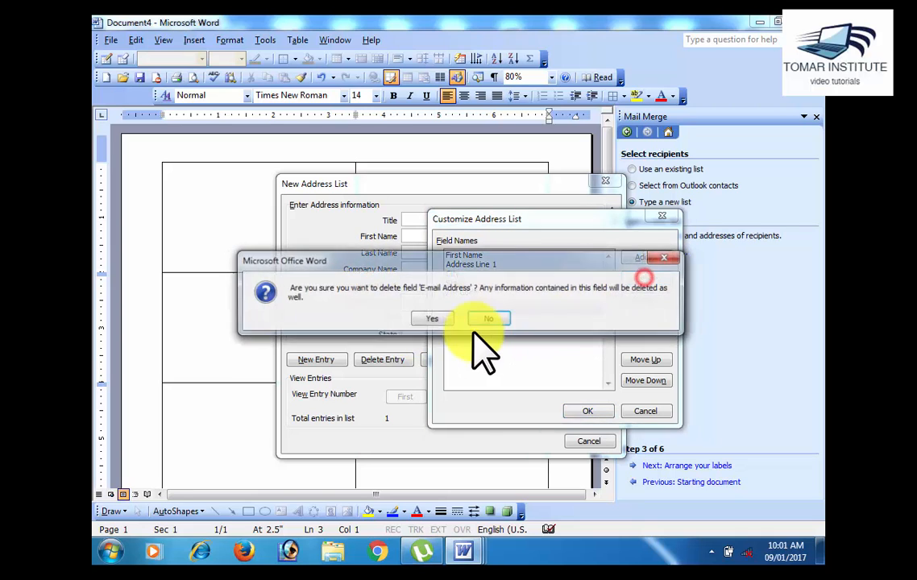
{"action": "left_click", "coordinate": [437, 319]}
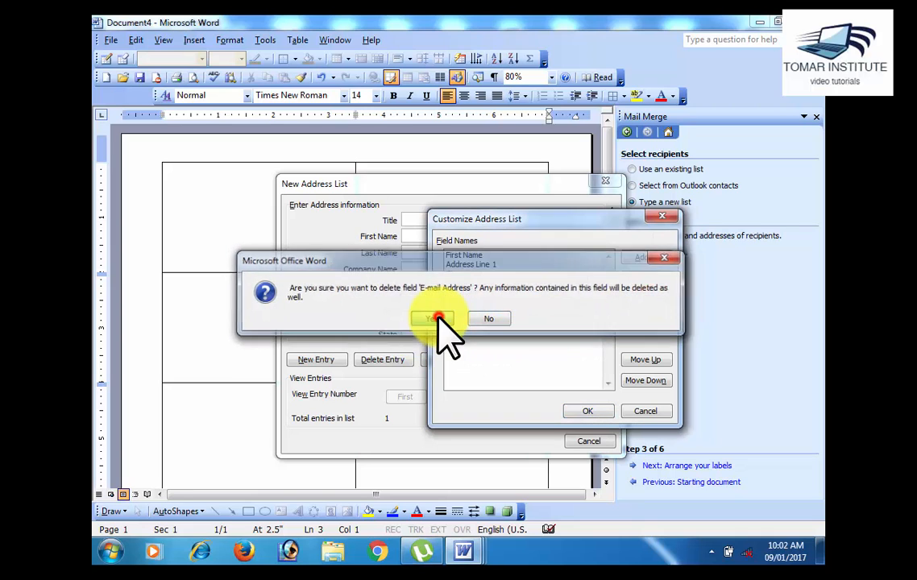
{"action": "left_click", "coordinate": [586, 411]}
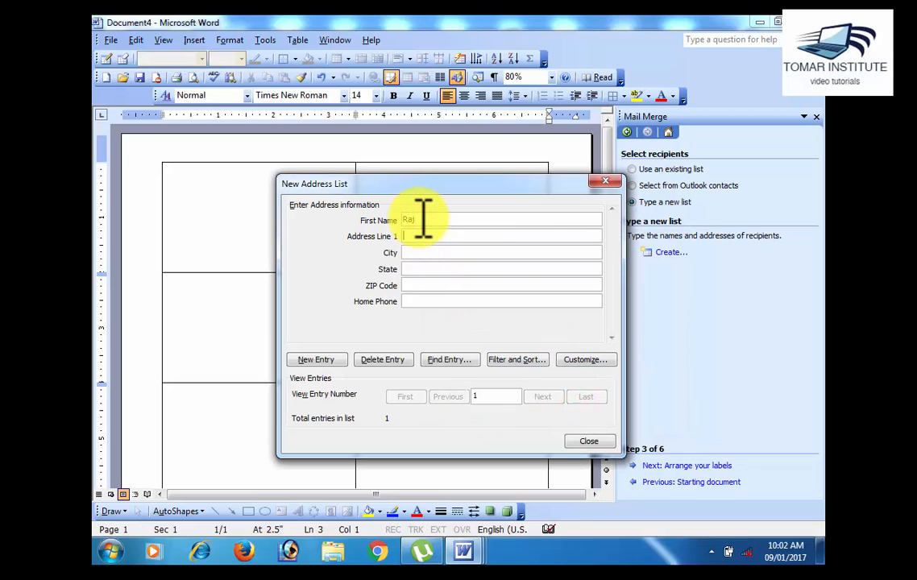
Fill in the first recipient's first name, address line, city, state, ZIP code and home phone.
{"action": "type", "text": "Bar"}
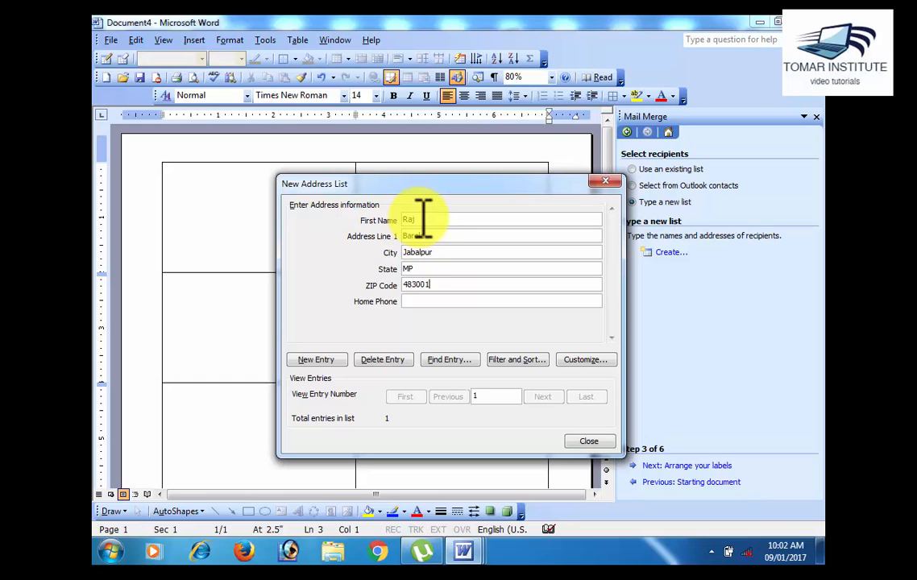
{"action": "key", "text": "Tab"}
{"action": "type", "text": "9"}
Add a second entry with that recipient's first name, address line, city, state, ZIP code and home phone.
{"action": "left_click", "coordinate": [317, 359]}
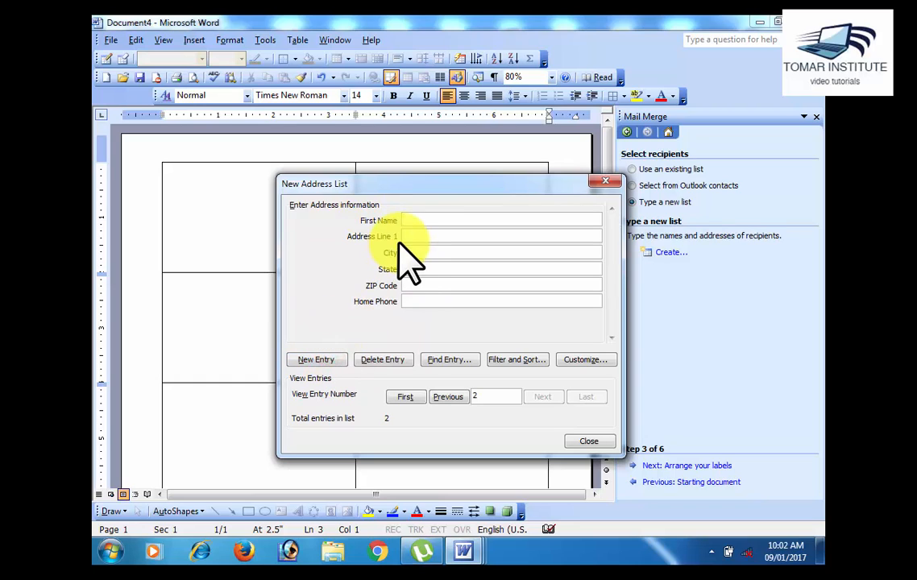
{"action": "type", "text": "Pusp"}
{"action": "type", "text": "Amba"}
{"action": "type", "text": "482001"}
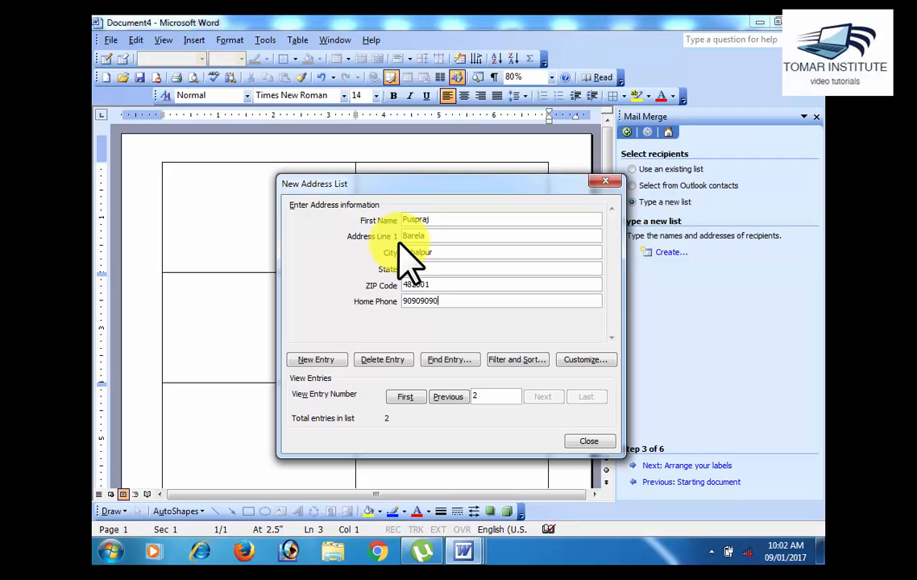
Add a third entry and fill in all of that recipient's name, address and phone fields.
{"action": "left_click", "coordinate": [314, 359]}
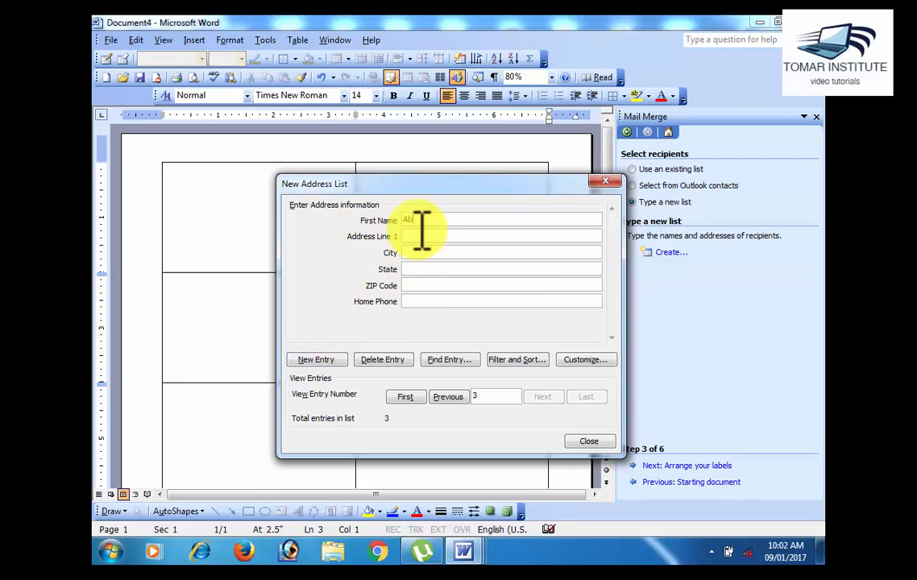
{"action": "key", "text": "Tab"}
{"action": "key", "text": "Tab"}
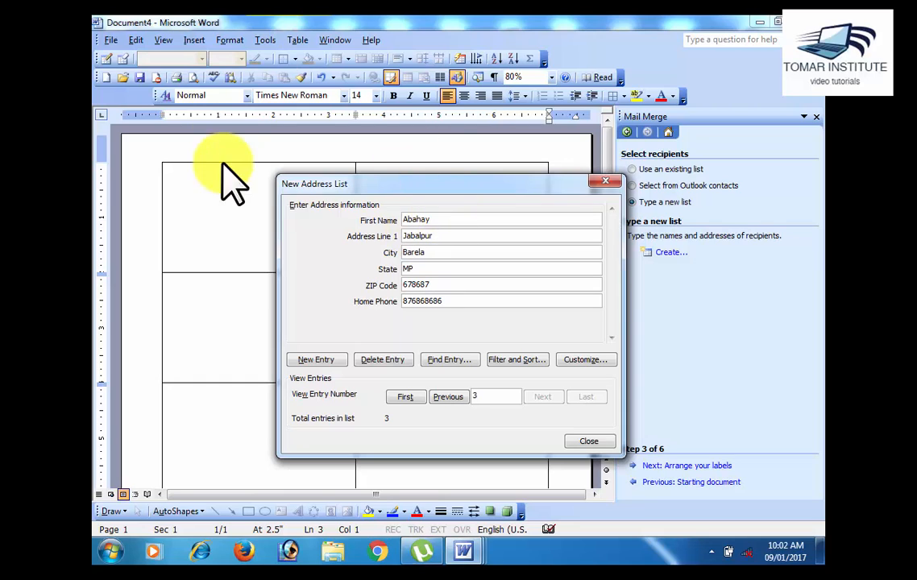
Finish the address list, save it as IDentity in My Data Sources and accept all listed merge recipients.
{"action": "left_click", "coordinate": [586, 442]}
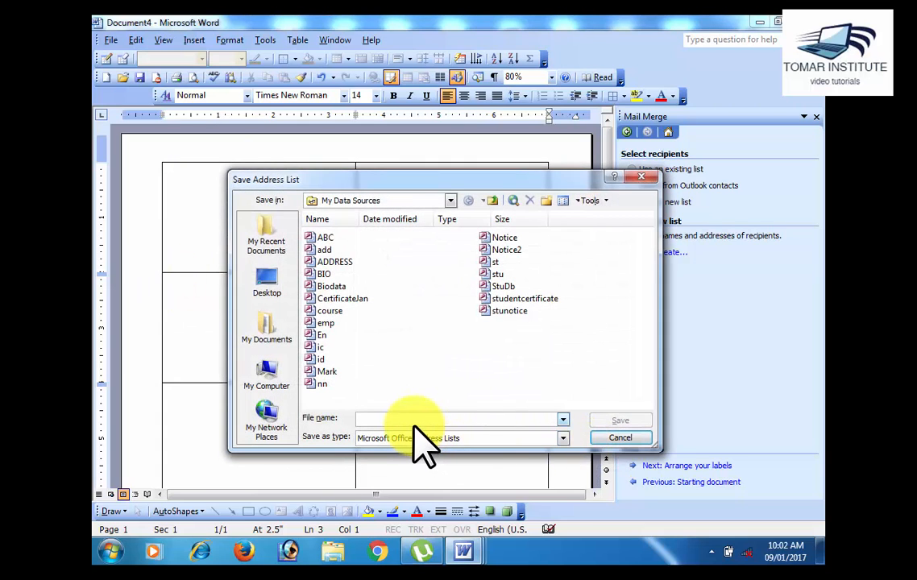
{"action": "type", "text": "l"}
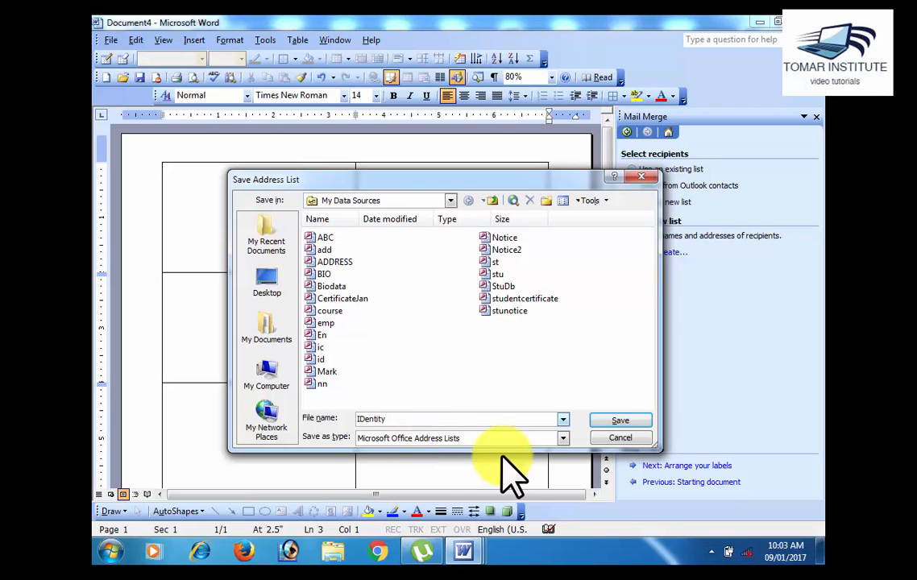
{"action": "left_click", "coordinate": [600, 420]}
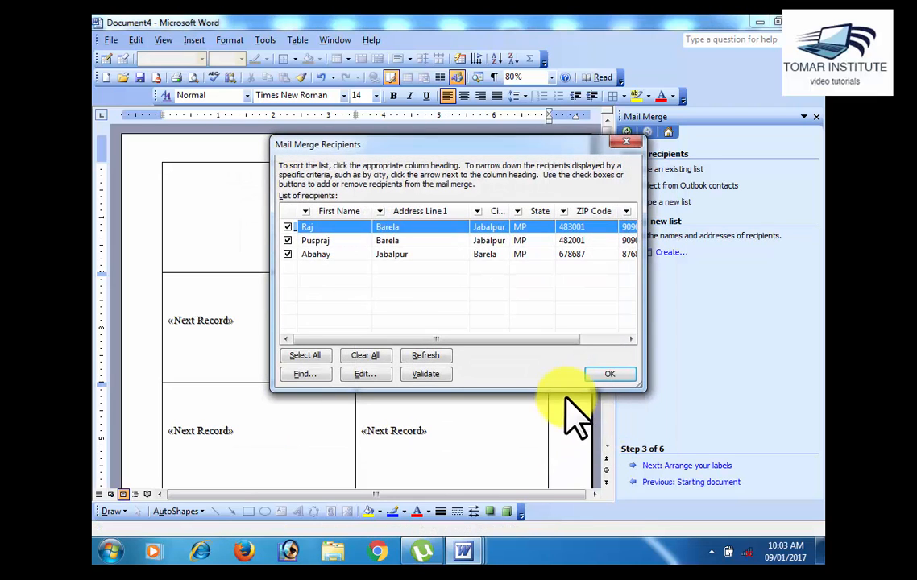
{"action": "left_click", "coordinate": [608, 376]}
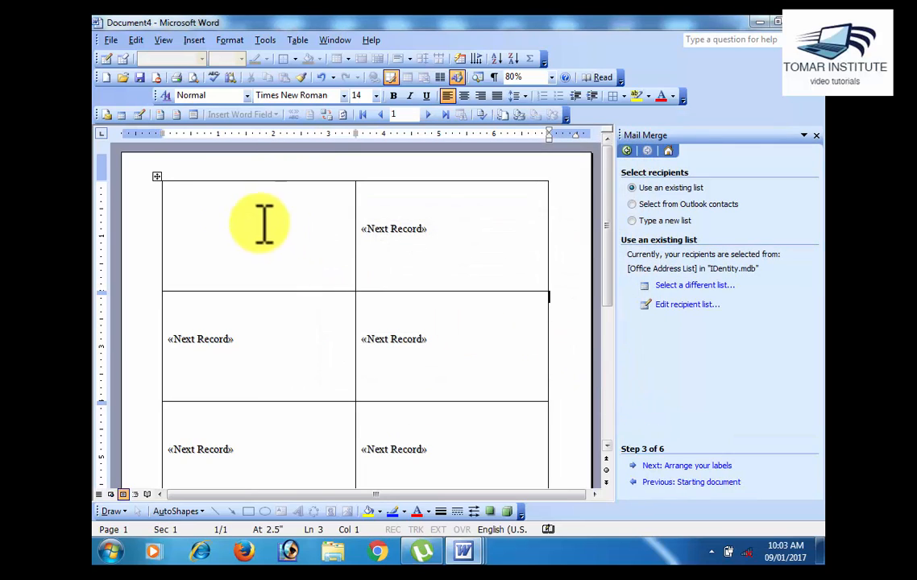
Enter the captions Name, Address, City, State, Pin and Phone on separate lines in the first label.
{"action": "left_click", "coordinate": [199, 207]}
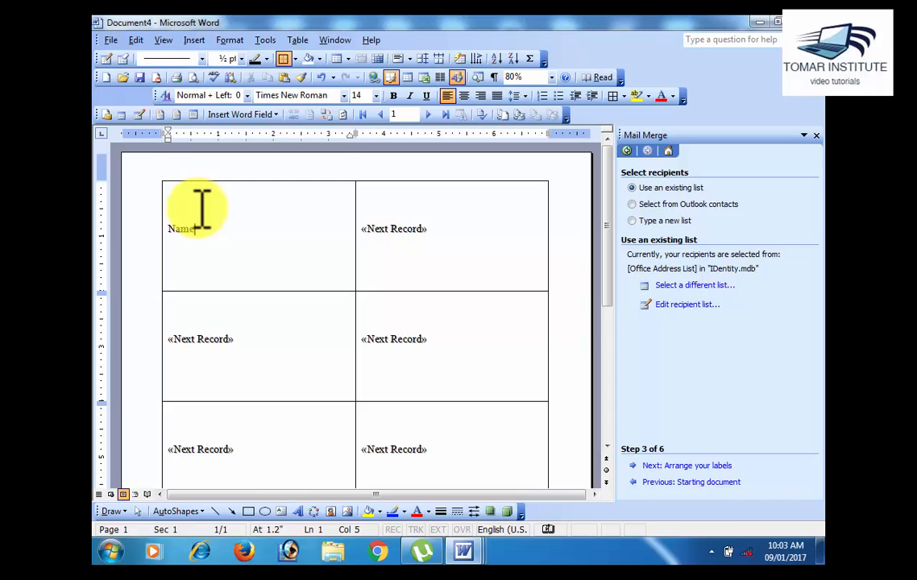
{"action": "key", "text": "Return"}
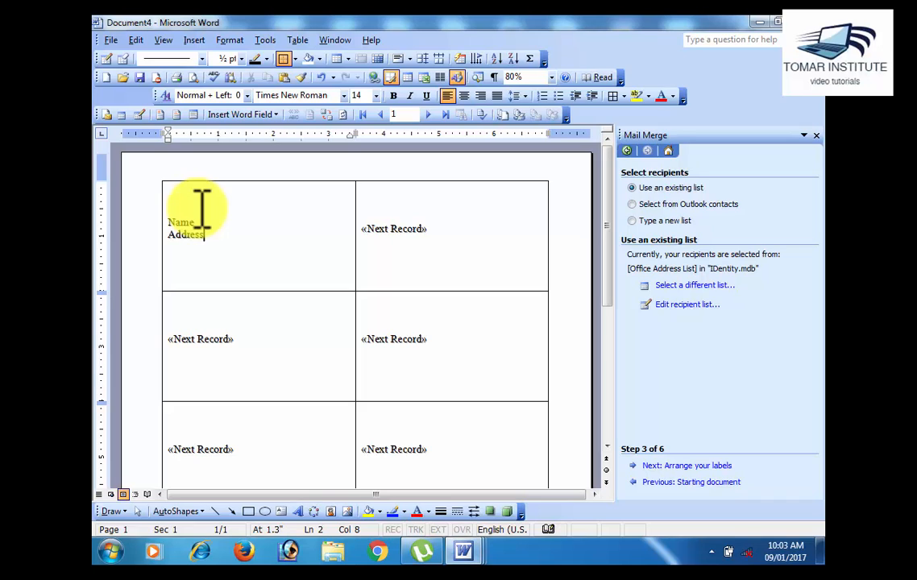
{"action": "key", "text": "Return"}
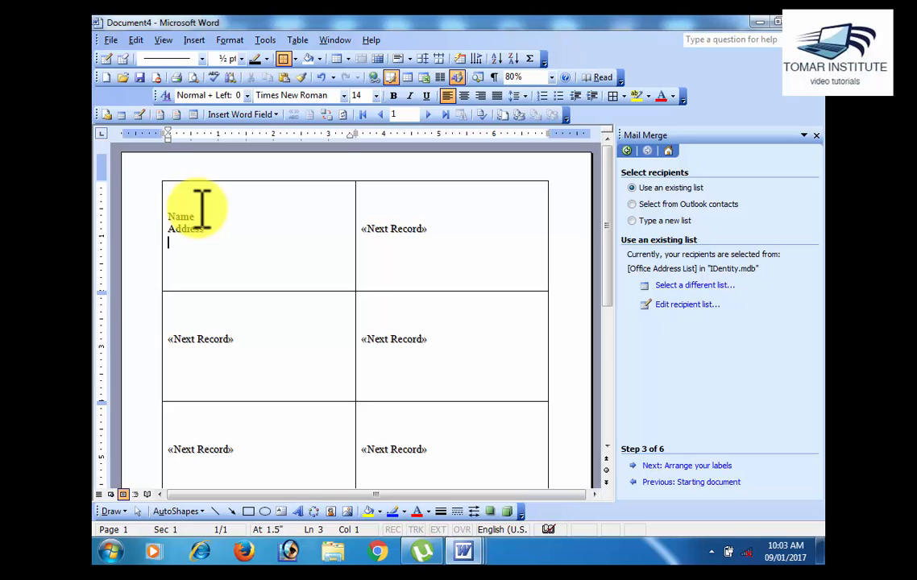
{"action": "type", "text": "City"}
{"action": "key", "text": "Return"}
{"action": "type", "text": "State"}
{"action": "key", "text": "Return"}
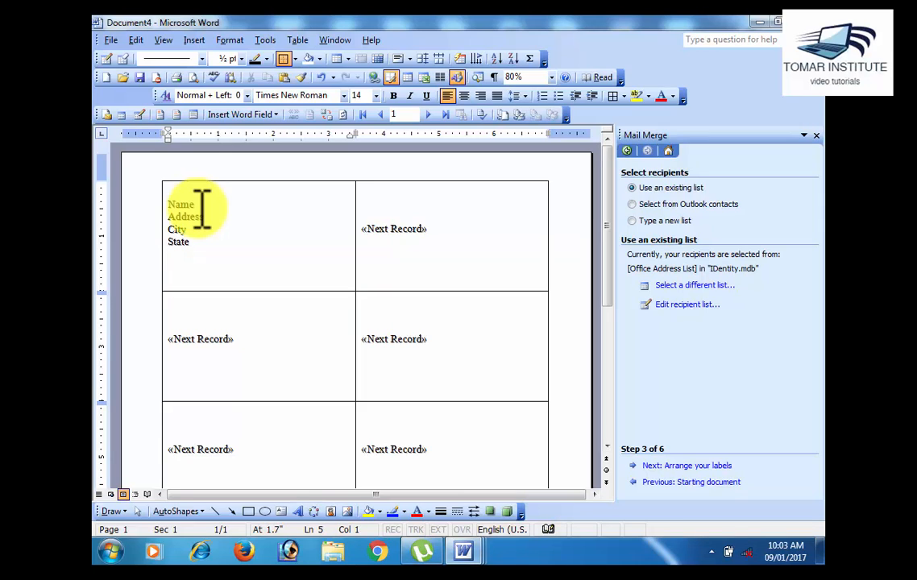
{"action": "type", "text": "Pin"}
{"action": "key", "text": "Return"}
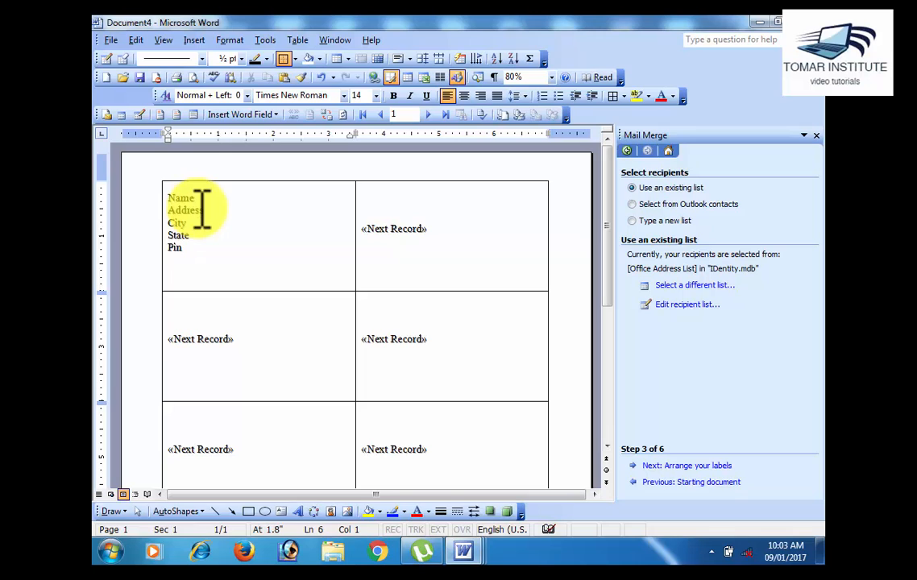
{"action": "type", "text": "Phone"}
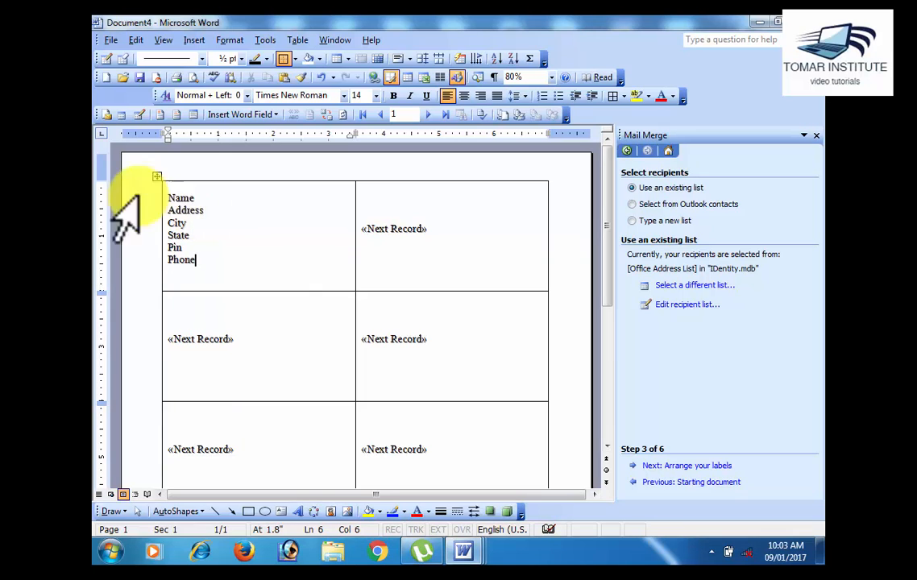
Insert a new line above Name in the first label and enter the heading text "TOOMAR Inst".
{"action": "left_click", "coordinate": [167, 198]}
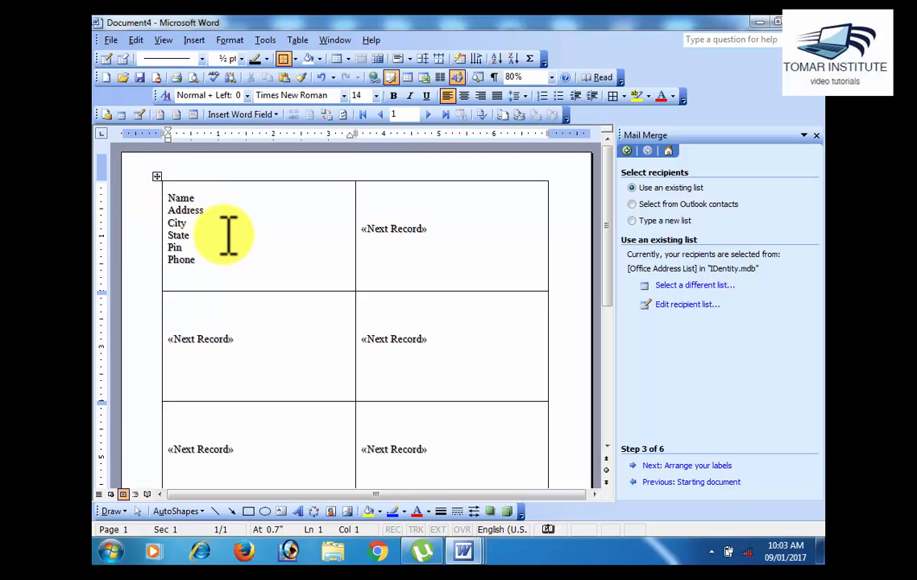
{"action": "key", "text": "Return"}
{"action": "left_click_drag", "start_coordinate": [170, 209], "coordinate": [196, 221]}
{"action": "key", "text": "Return"}
{"action": "left_click", "coordinate": [190, 211]}
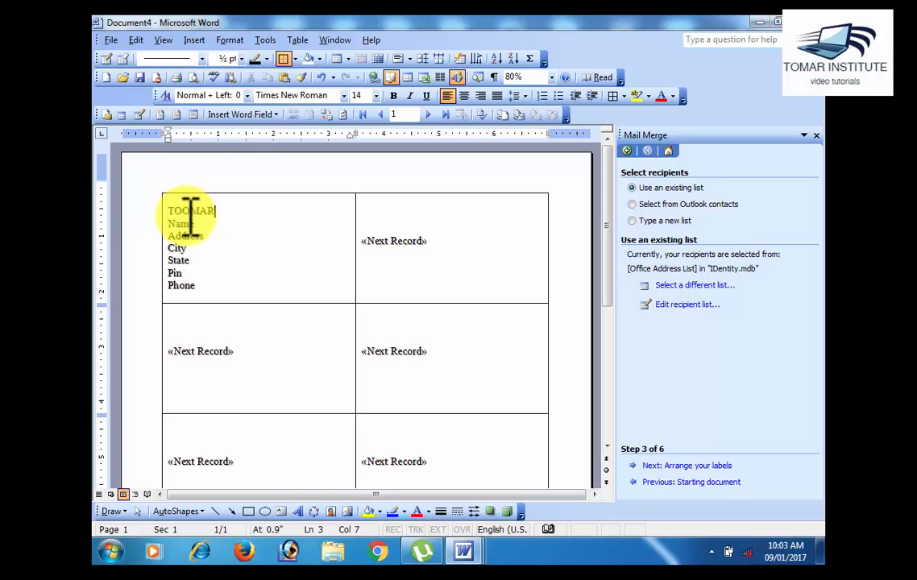
{"action": "type", "text": "TOOMAR Inst"}
{"action": "double_click", "coordinate": [190, 210]}
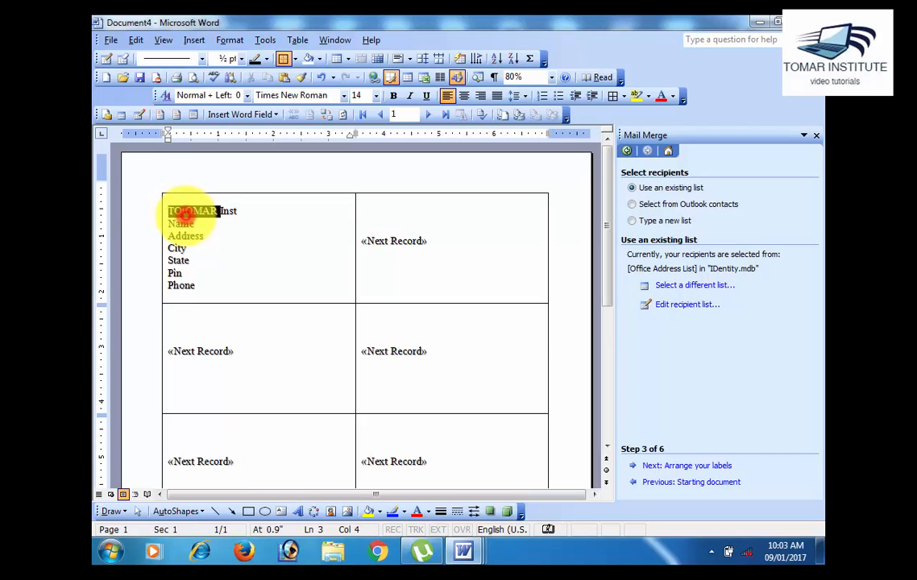
{"action": "type", "text": "e"}
{"action": "key", "text": "ctrl+z"}
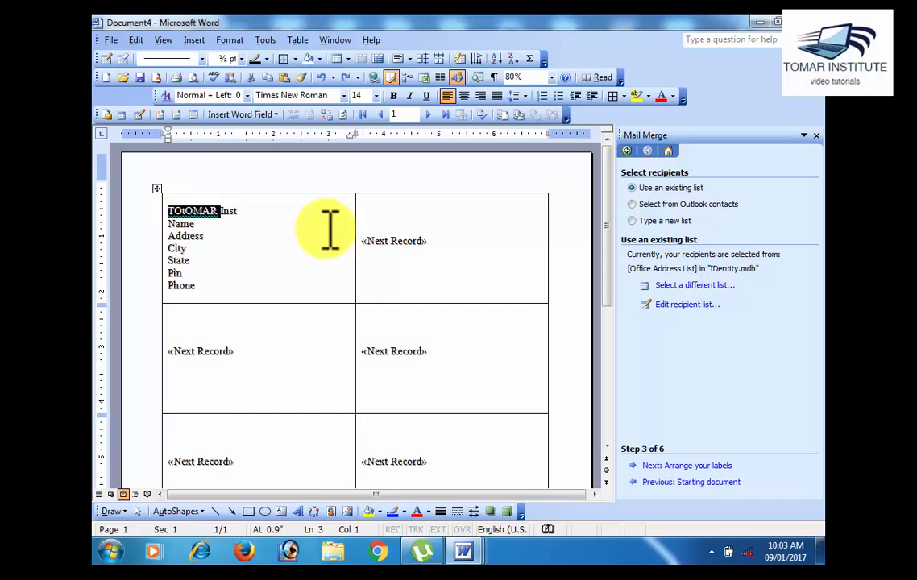
Complete the first label's heading so that it ends with "Institute Barela".
{"action": "left_click", "coordinate": [257, 209]}
{"action": "type", "text": "itut"}
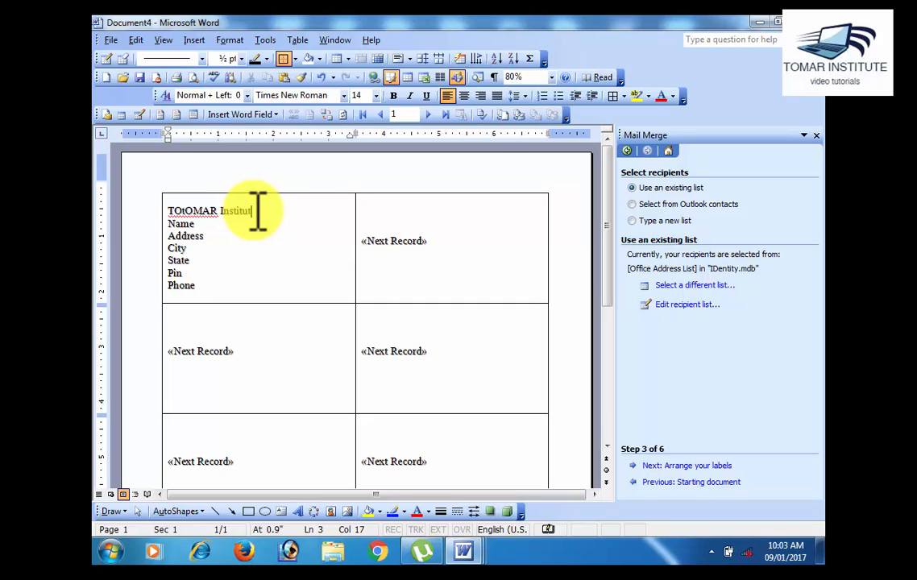
{"action": "type", "text": "e Bare"}
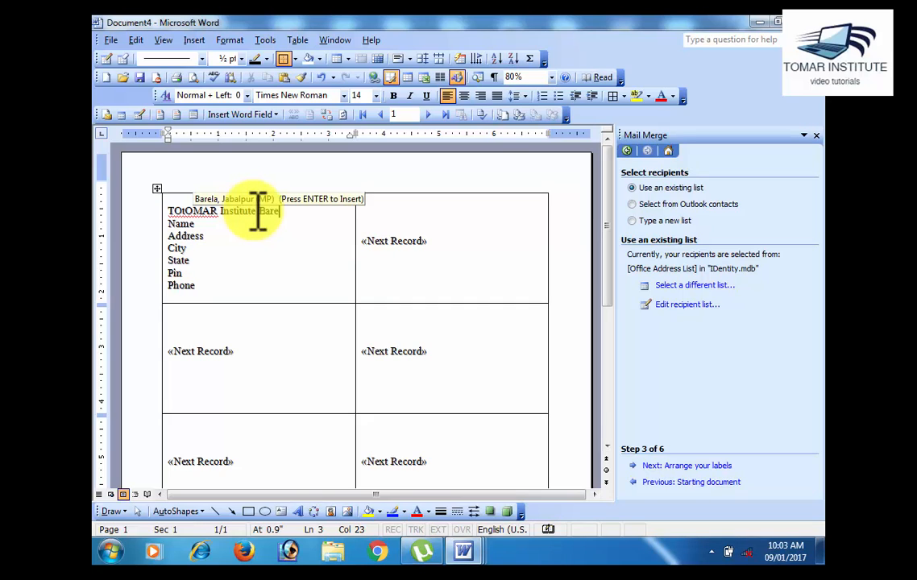
{"action": "type", "text": "la"}
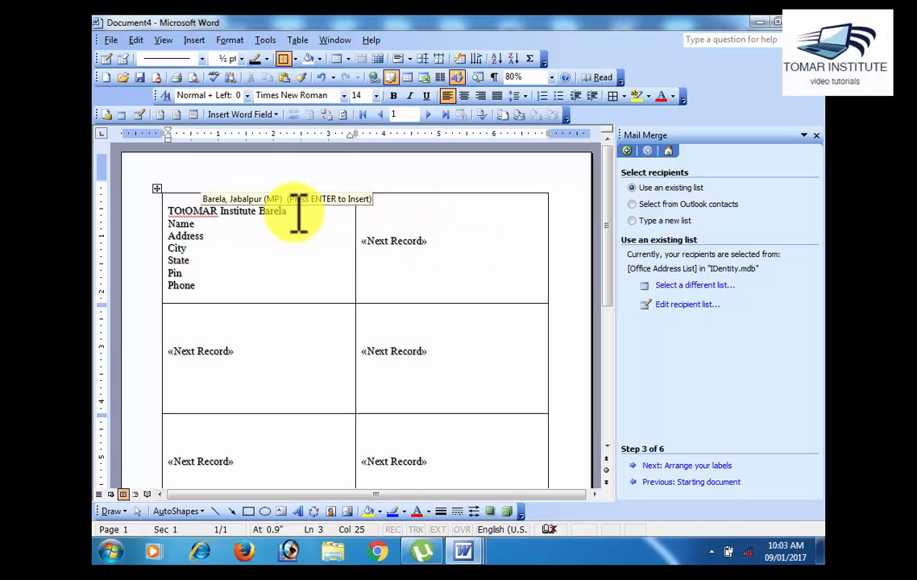
Remove the extra letters from the heading's first word so that it reads TOMAR.
{"action": "left_click_drag", "start_coordinate": [296, 211], "coordinate": [186, 211]}
{"action": "left_click", "coordinate": [186, 210]}
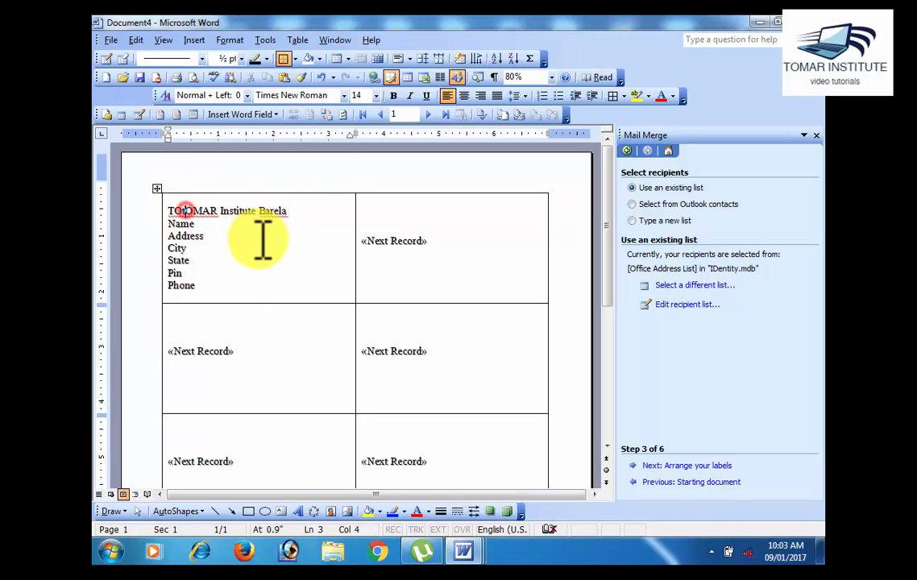
{"action": "key", "text": "BackSpace"}
{"action": "key", "text": "BackSpace"}
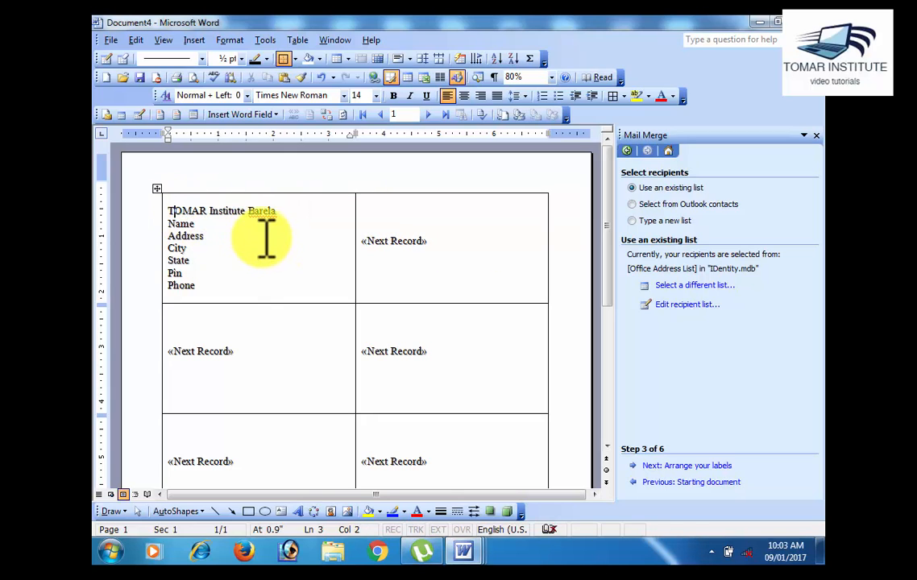
Format the first label's TOMAR Institute Barela heading as bold, underlined, centred and red.
{"action": "left_click_drag", "start_coordinate": [286, 211], "coordinate": [180, 211]}
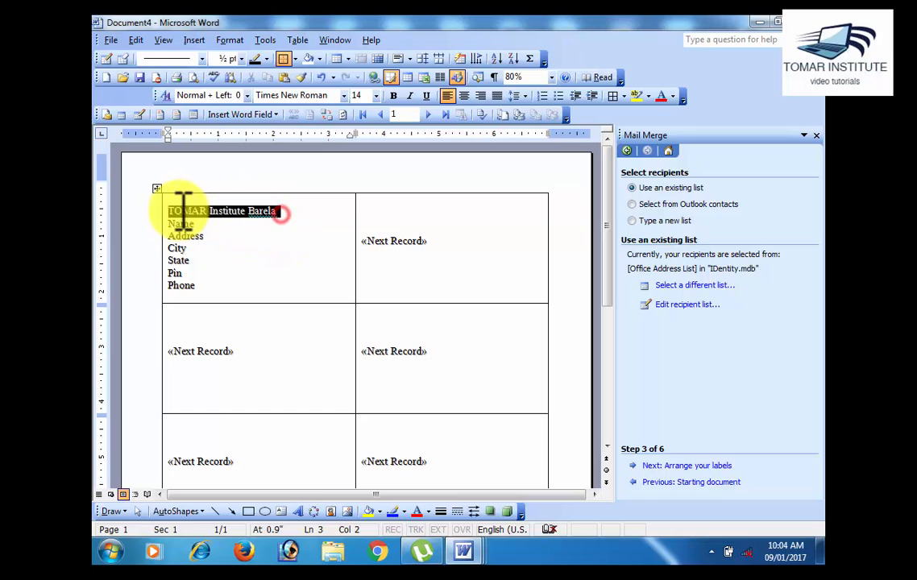
{"action": "left_click", "coordinate": [394, 96]}
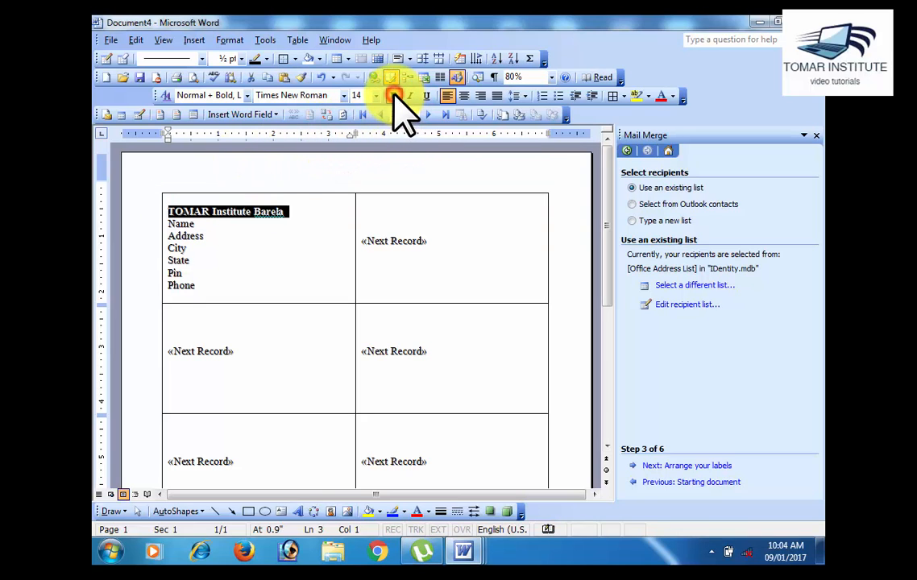
{"action": "left_click", "coordinate": [464, 96]}
{"action": "left_click", "coordinate": [661, 96]}
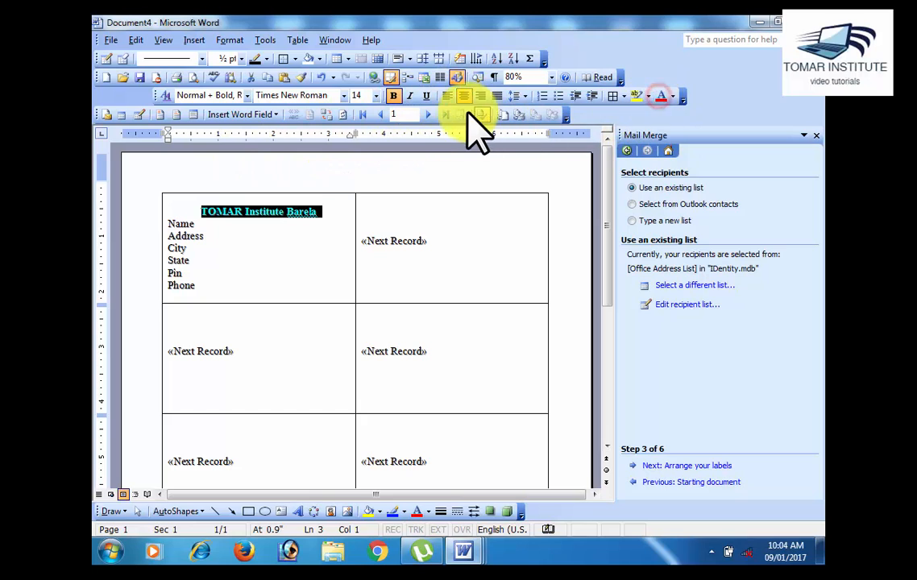
{"action": "left_click", "coordinate": [309, 234]}
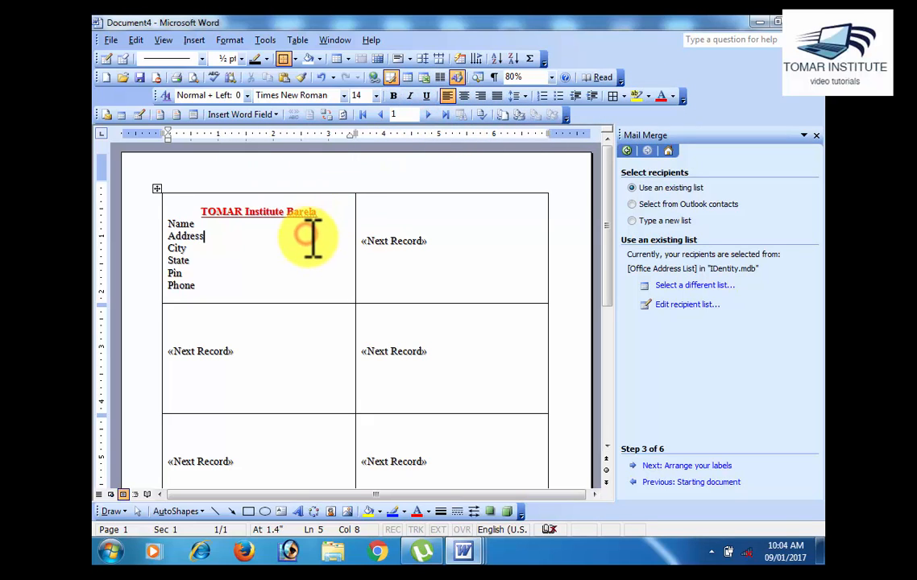
Advance to the label arrangement stage and insert the First Name merge field after the Name caption, separated by a space.
{"action": "left_click", "coordinate": [224, 225]}
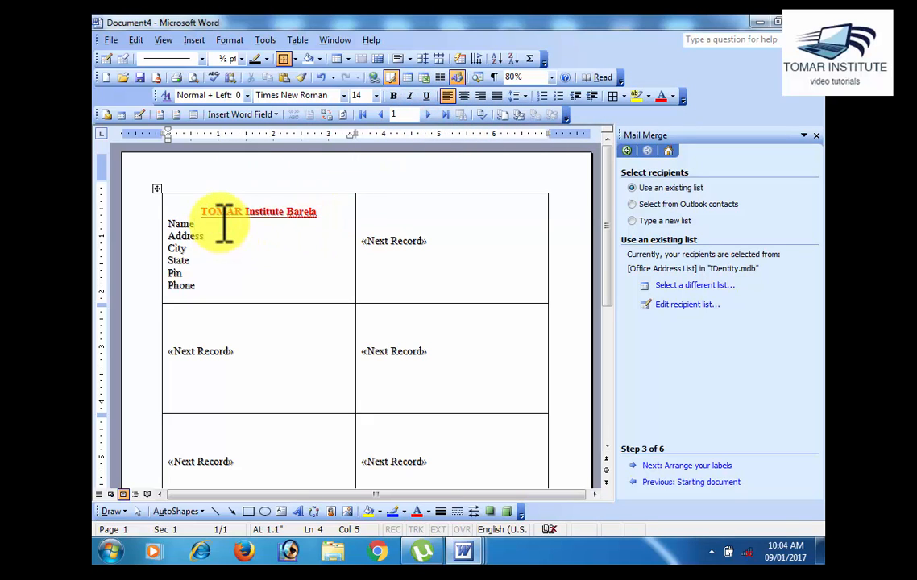
{"action": "left_click", "coordinate": [224, 226]}
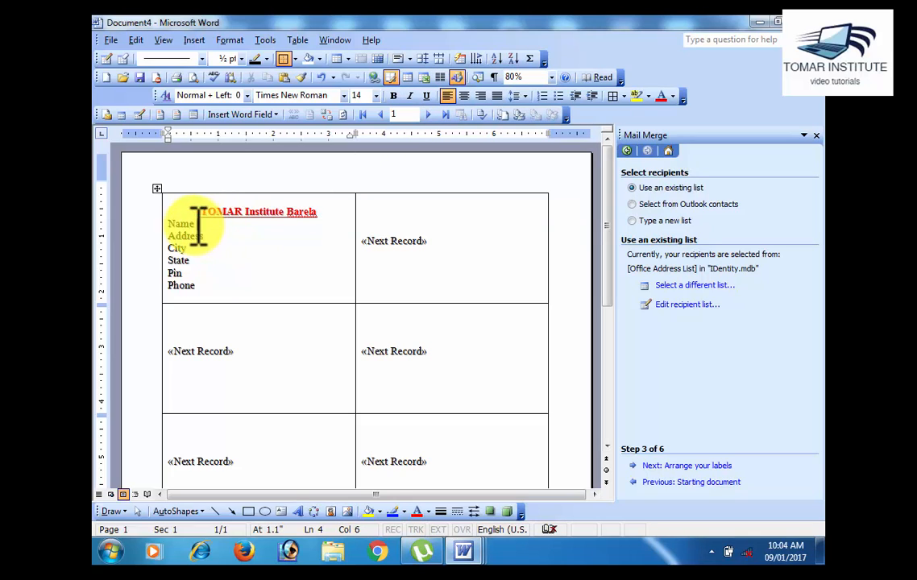
{"action": "left_click", "coordinate": [675, 466]}
{"action": "left_click", "coordinate": [679, 312]}
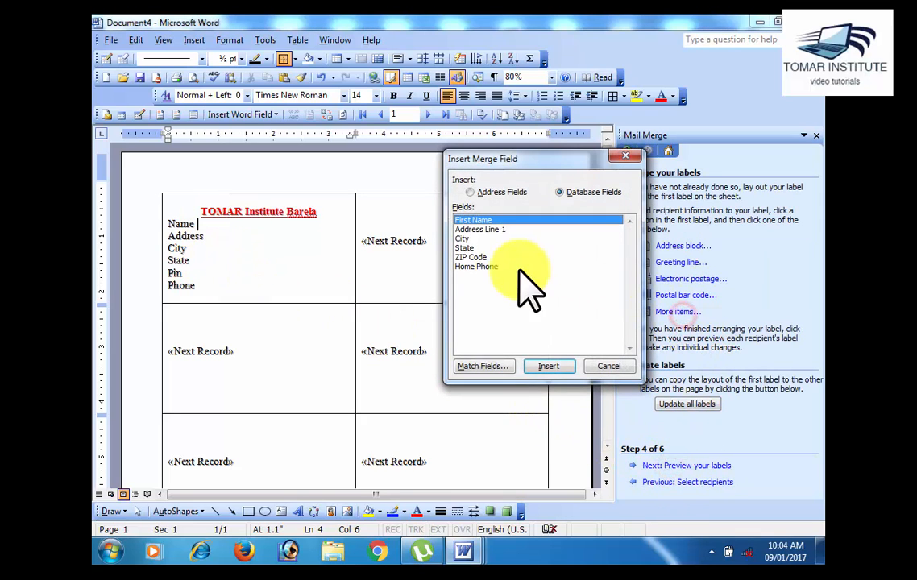
{"action": "left_click", "coordinate": [556, 365]}
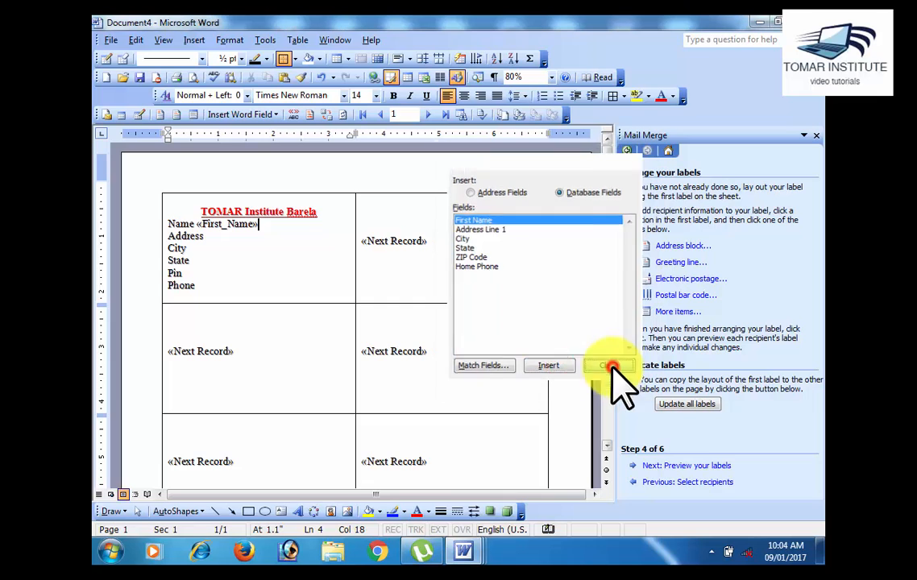
{"action": "left_click", "coordinate": [609, 366]}
Insert the Address Line 1 merge field after the Address caption in the first label.
{"action": "left_click", "coordinate": [208, 236]}
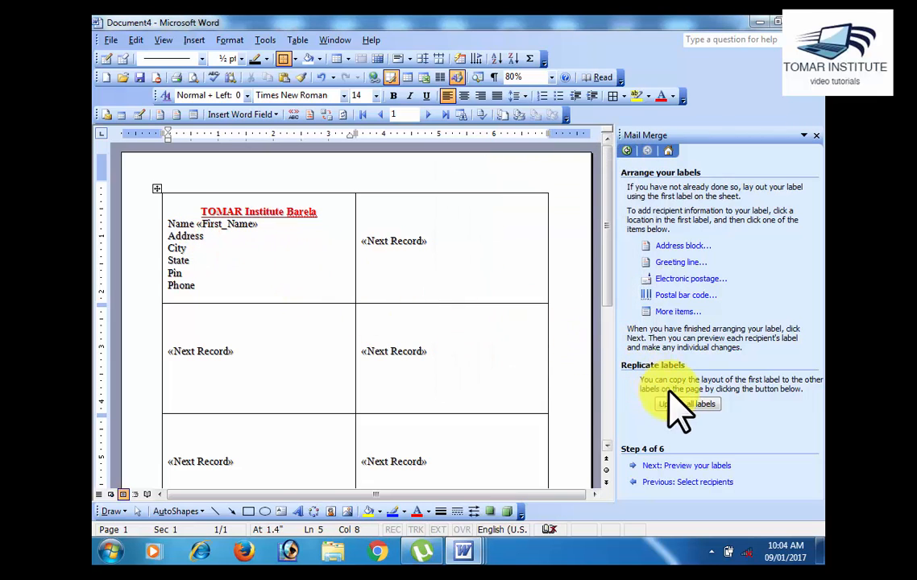
{"action": "left_click", "coordinate": [678, 312]}
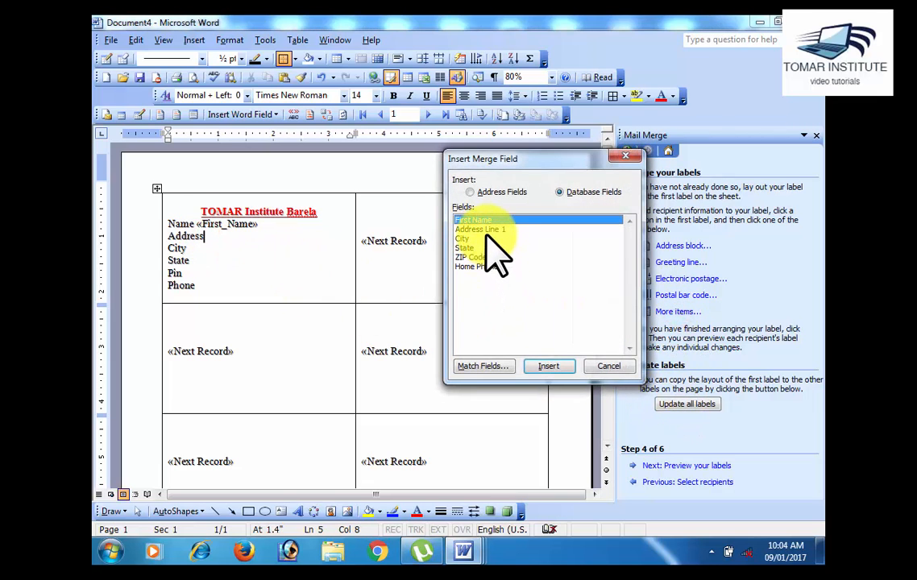
{"action": "left_click", "coordinate": [488, 223]}
{"action": "left_click", "coordinate": [488, 231]}
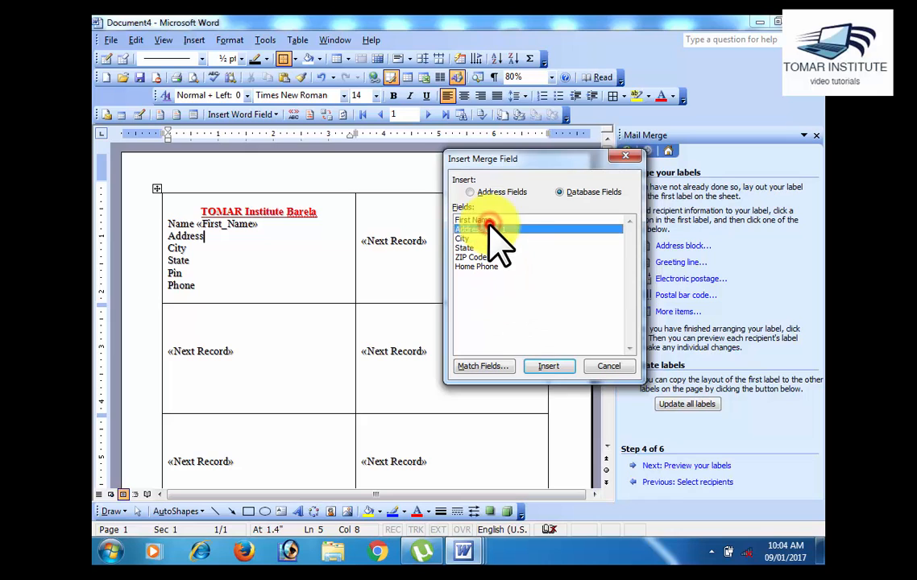
{"action": "left_click", "coordinate": [547, 366]}
{"action": "left_click", "coordinate": [610, 367]}
Insert the City merge field after the City caption in the first label.
{"action": "left_click", "coordinate": [193, 248]}
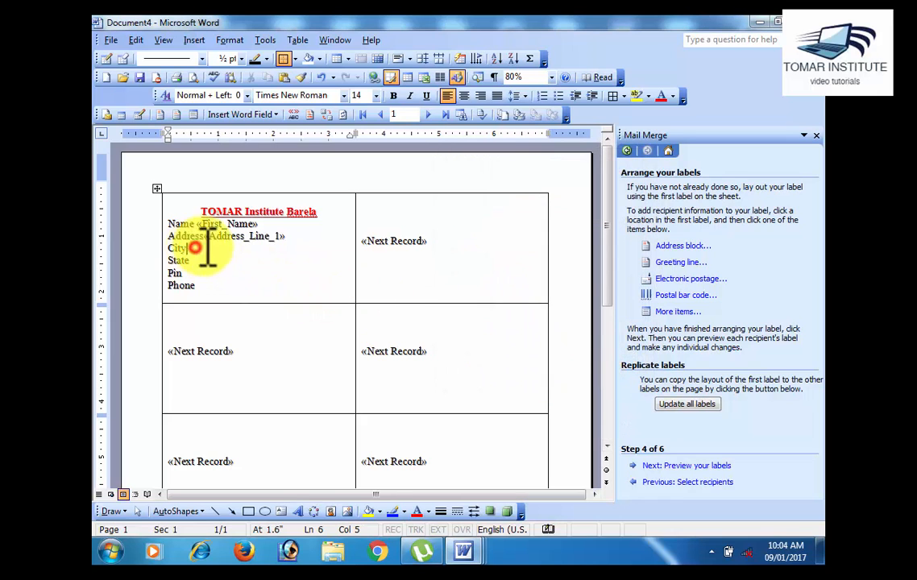
{"action": "left_click", "coordinate": [677, 312]}
{"action": "left_click", "coordinate": [475, 239]}
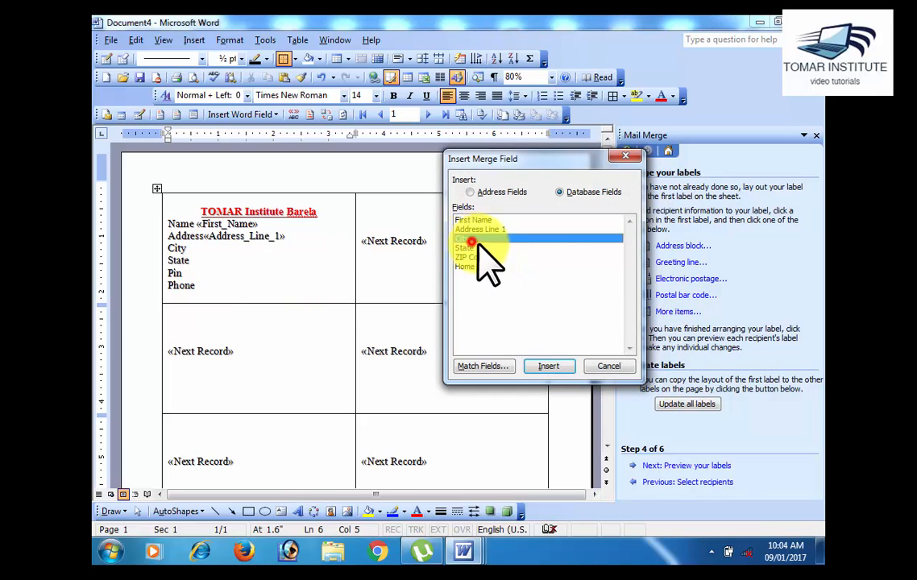
{"action": "left_click", "coordinate": [548, 365]}
{"action": "left_click", "coordinate": [609, 367]}
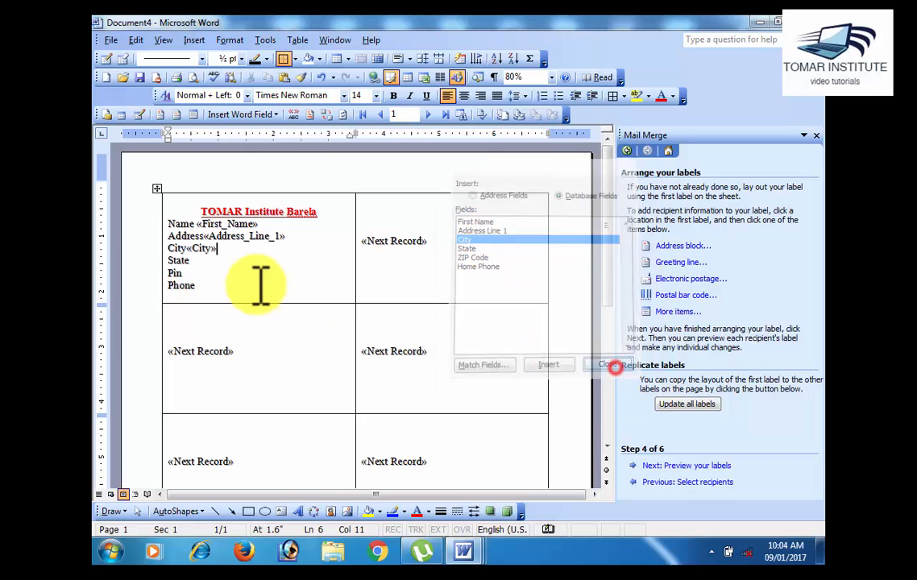
Insert the State merge field after the State caption in the first label.
{"action": "left_click", "coordinate": [194, 260]}
{"action": "left_click", "coordinate": [675, 312]}
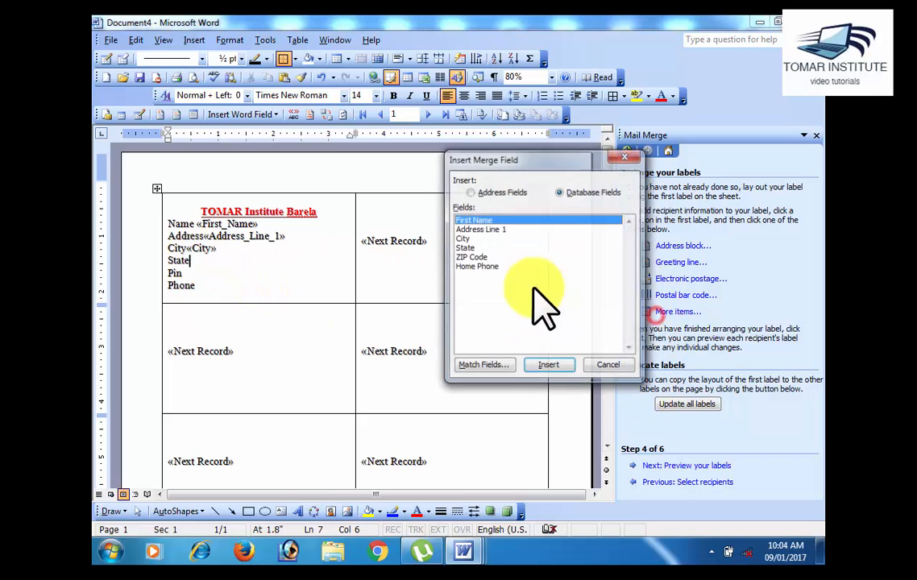
{"action": "left_click", "coordinate": [471, 248]}
{"action": "left_click", "coordinate": [548, 366]}
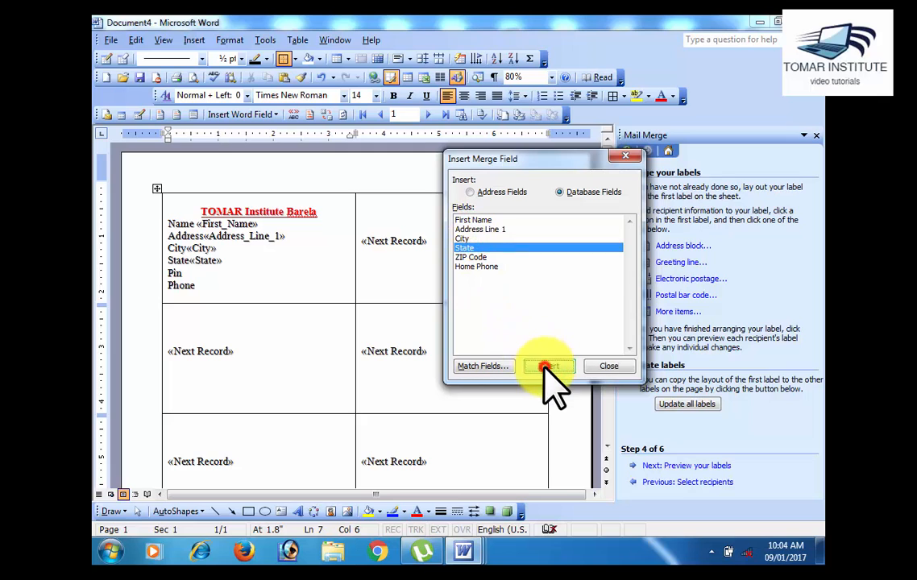
{"action": "left_click", "coordinate": [608, 366]}
Insert the ZIP Code merge field after the Pin caption in the first label.
{"action": "left_click", "coordinate": [182, 273]}
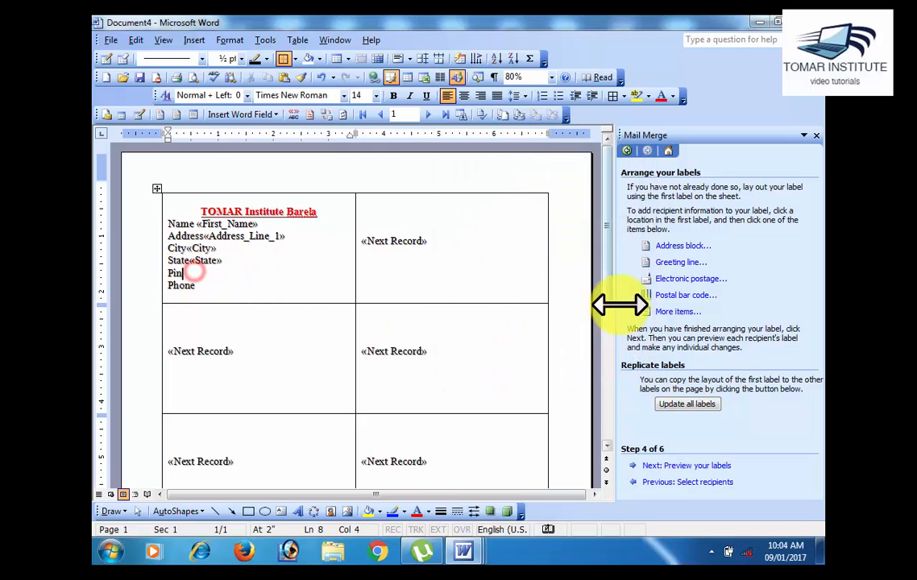
{"action": "left_click", "coordinate": [675, 312]}
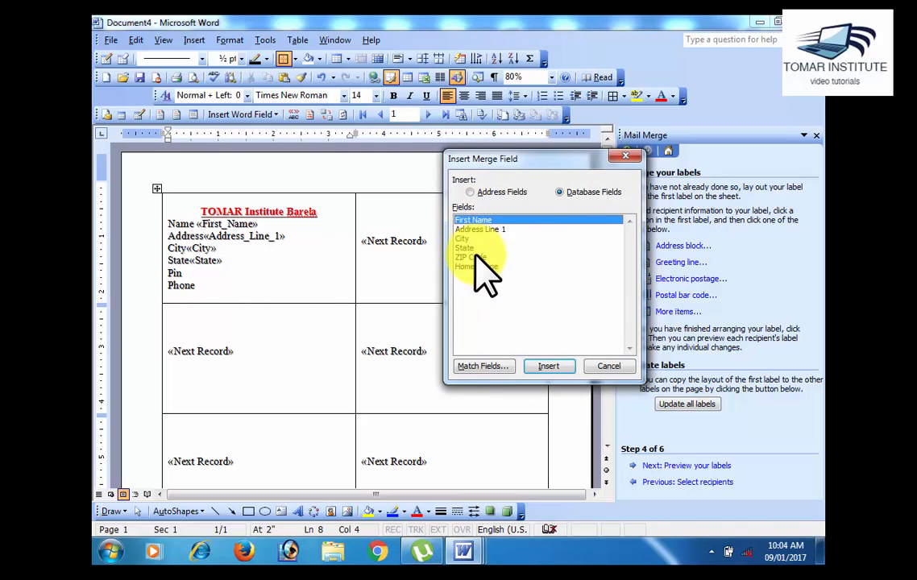
{"action": "left_click", "coordinate": [476, 257]}
{"action": "left_click", "coordinate": [548, 365]}
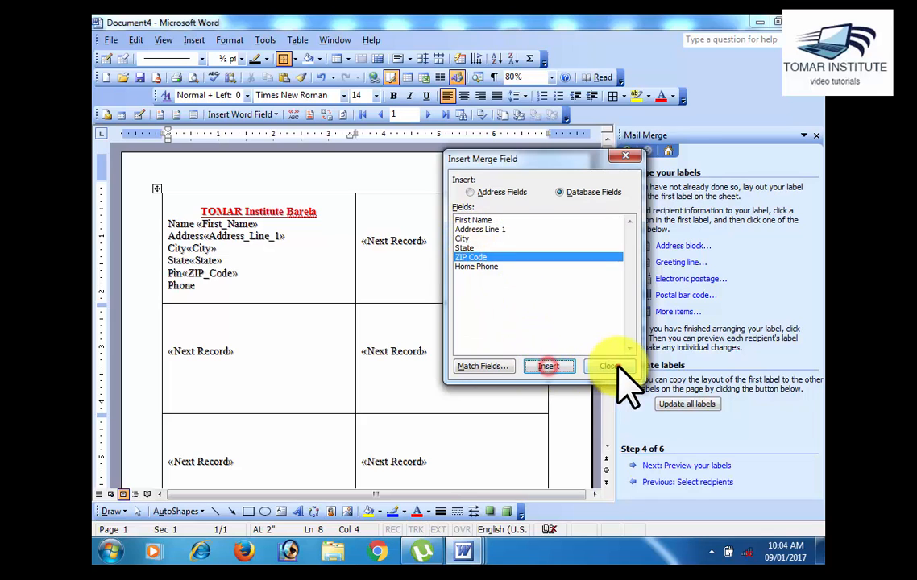
{"action": "left_click", "coordinate": [608, 366]}
Insert the Home Phone merge field after the Phone caption in the first label.
{"action": "left_click", "coordinate": [227, 283]}
{"action": "left_click", "coordinate": [675, 312]}
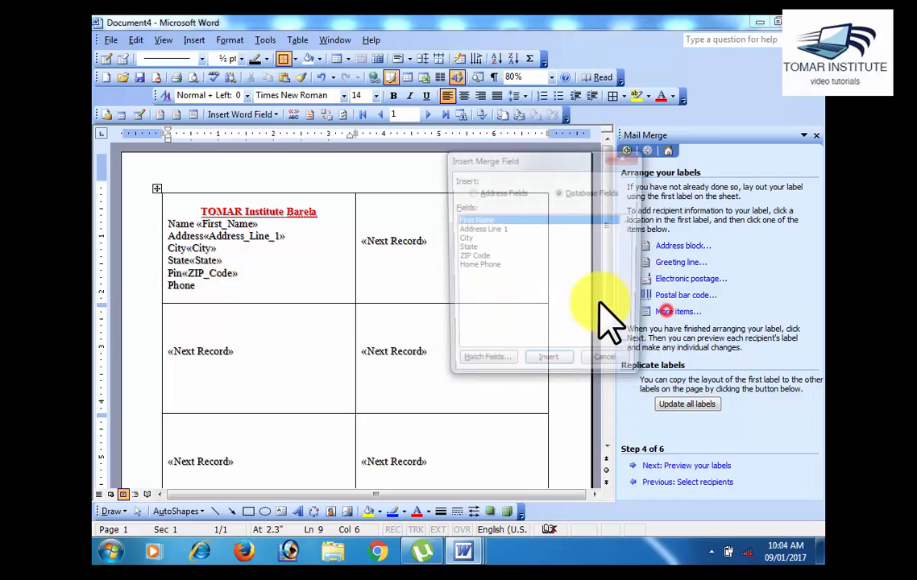
{"action": "left_click", "coordinate": [497, 267]}
{"action": "left_click", "coordinate": [550, 366]}
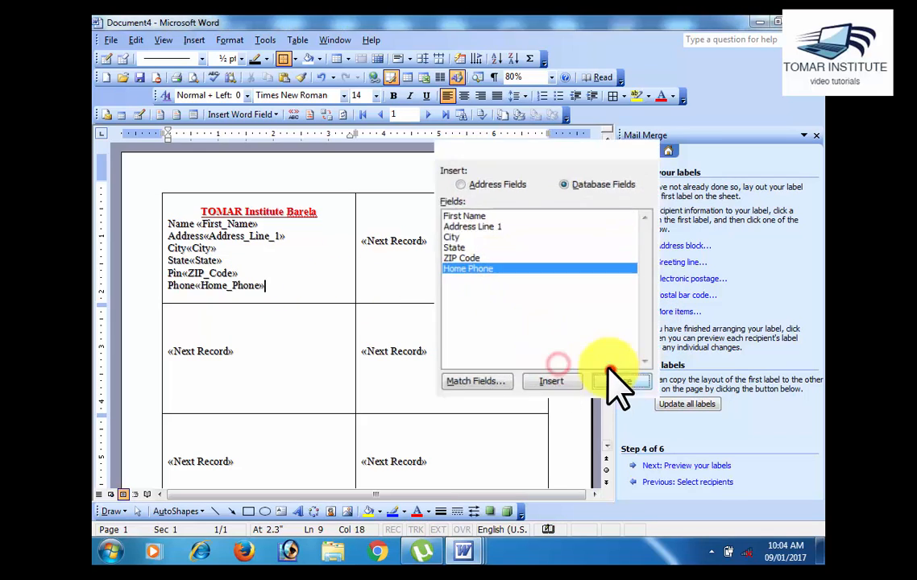
{"action": "left_click", "coordinate": [608, 366]}
Add spacing between each caption and its merge field so the six fields line up roughly in one column.
{"action": "left_click", "coordinate": [195, 223]}
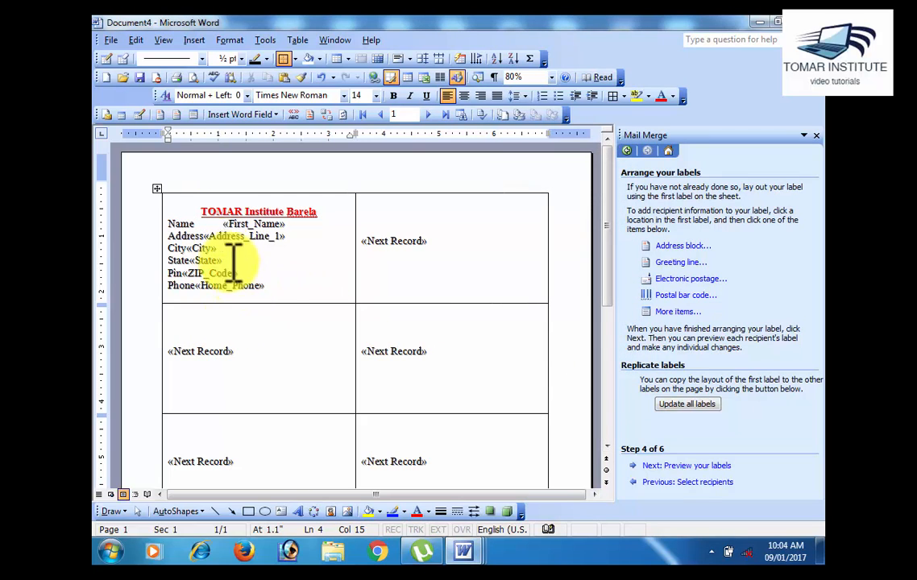
{"action": "left_click", "coordinate": [209, 236]}
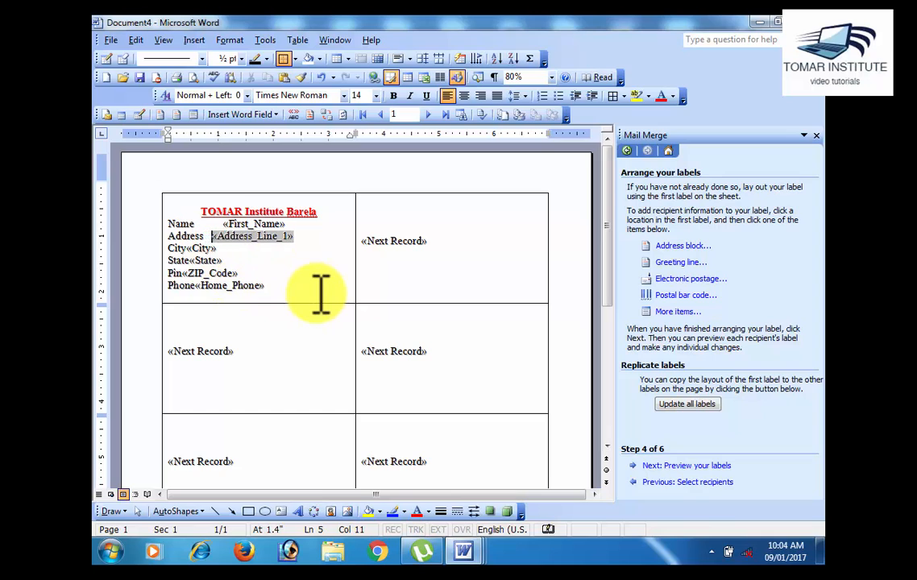
{"action": "left_click", "coordinate": [188, 249]}
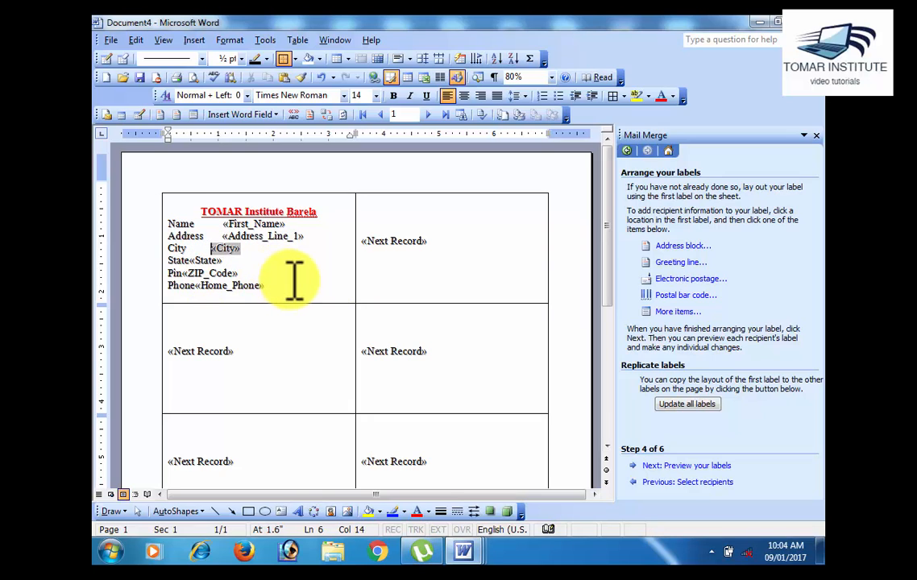
{"action": "left_click", "coordinate": [193, 260]}
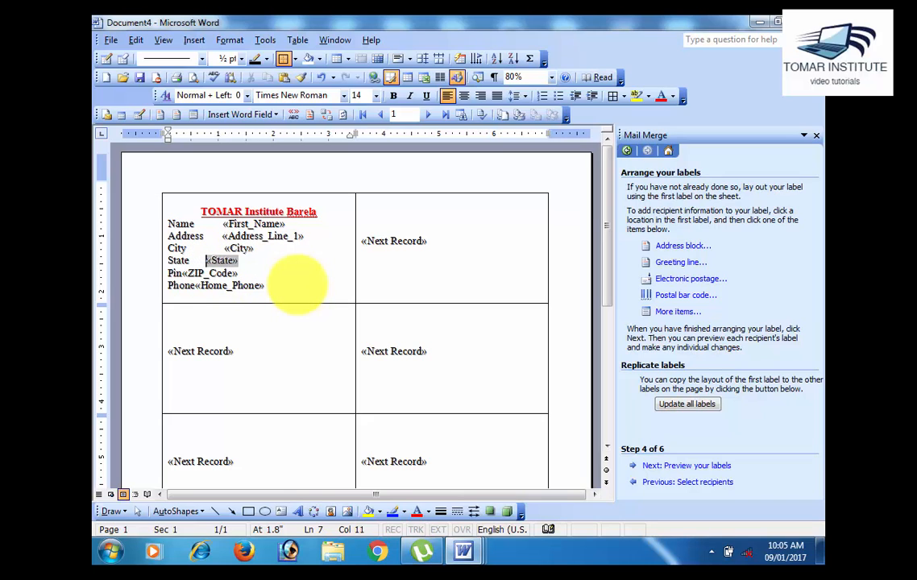
{"action": "left_click", "coordinate": [183, 273]}
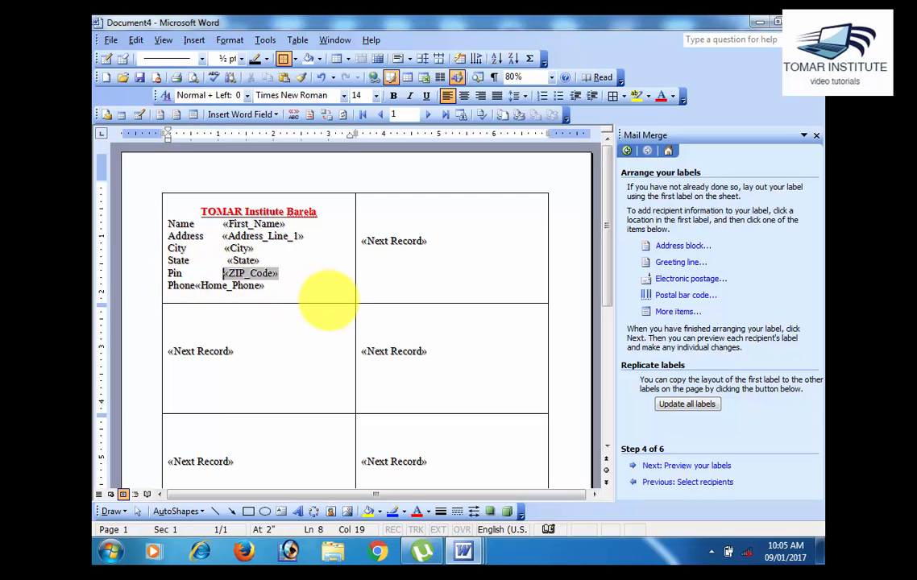
{"action": "left_click", "coordinate": [198, 285]}
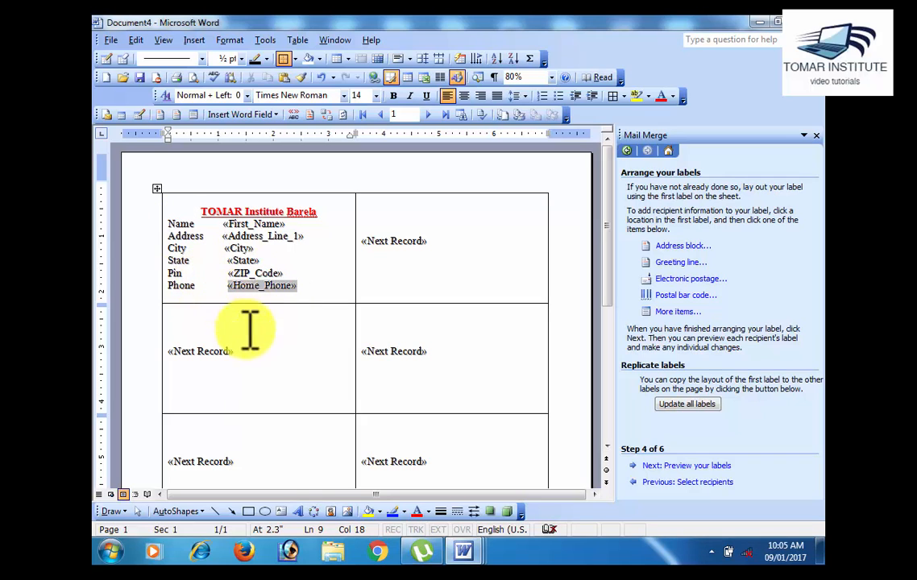
Replicate the first label's layout to all the other labels on the sheet.
{"action": "left_click", "coordinate": [691, 405]}
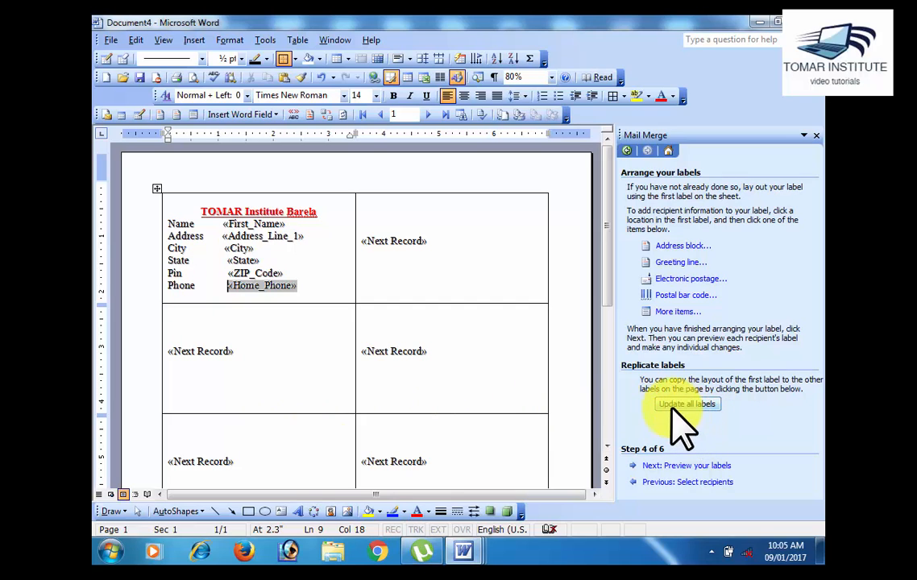
{"action": "left_click", "coordinate": [686, 405]}
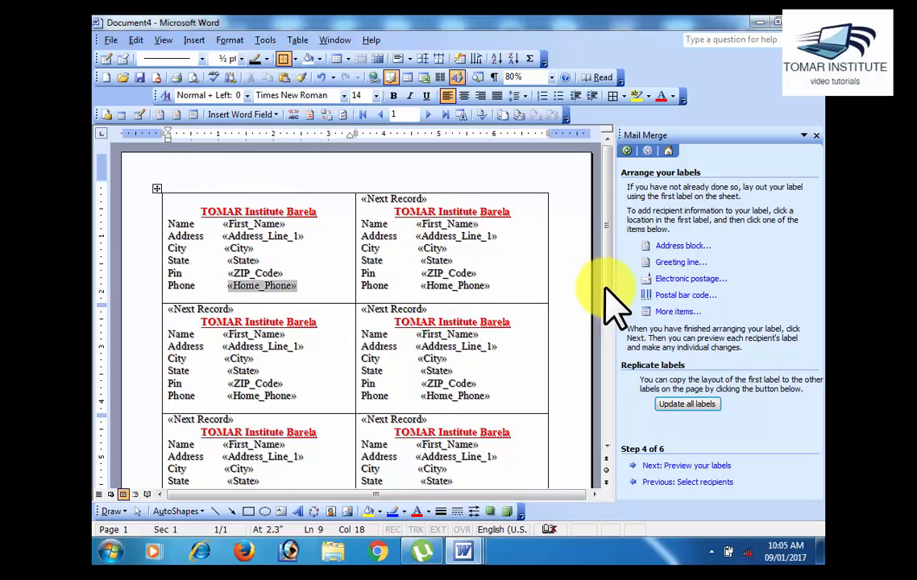
{"action": "left_click_drag", "start_coordinate": [606, 286], "coordinate": [609, 418]}
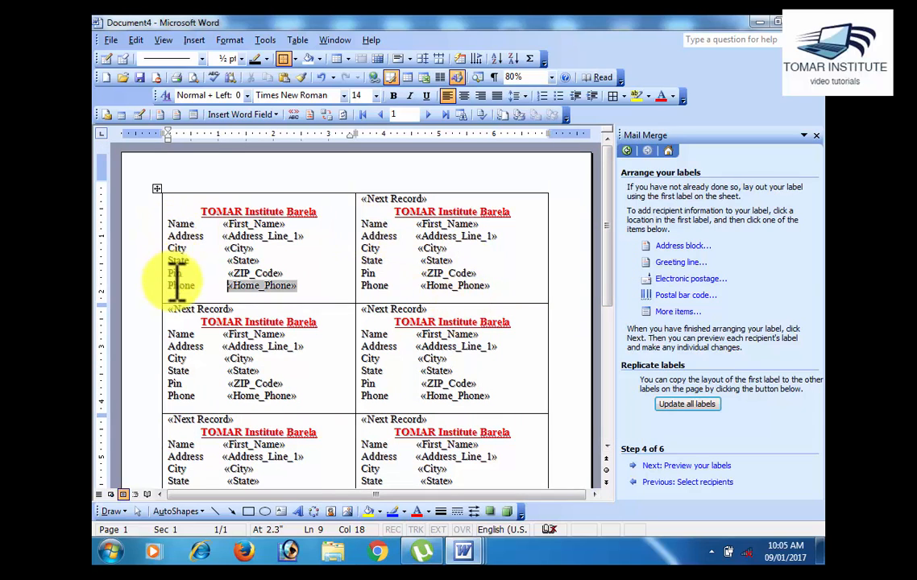
{"action": "left_click", "coordinate": [685, 405]}
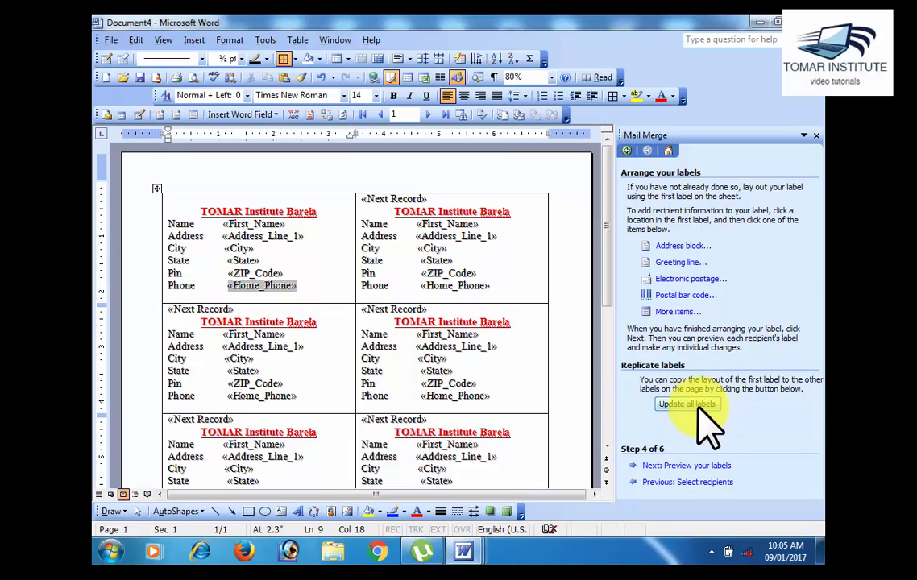
Preview the merged labels and look through the sheet to check the recipients' details.
{"action": "left_click", "coordinate": [692, 465]}
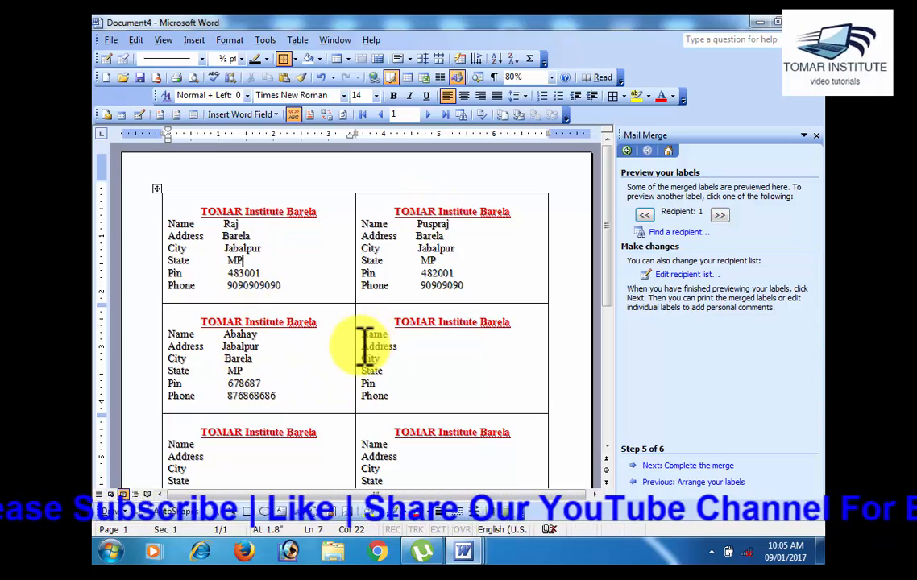
{"action": "scroll", "coordinate": [364, 347], "scroll_direction": "down", "scroll_amount": 5}
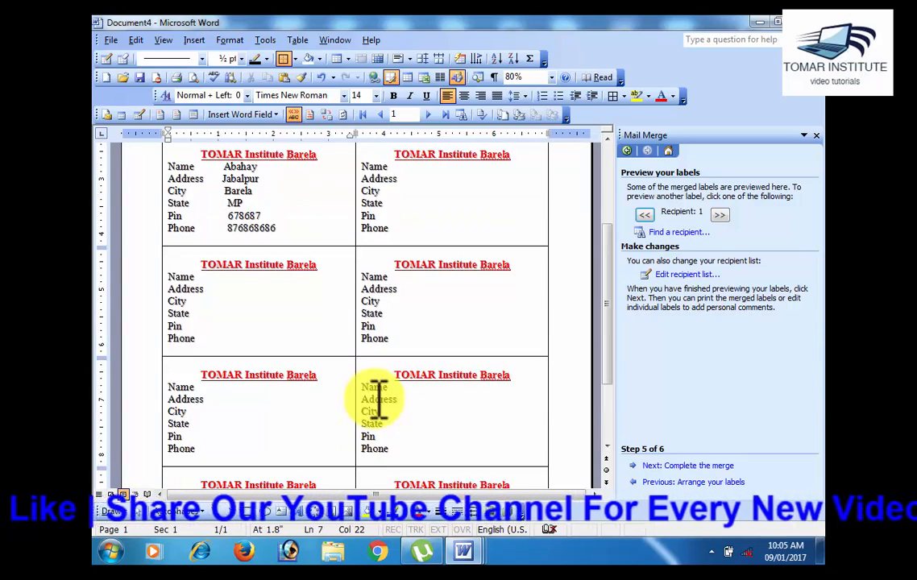
{"action": "scroll", "coordinate": [377, 399], "scroll_direction": "up", "scroll_amount": 5}
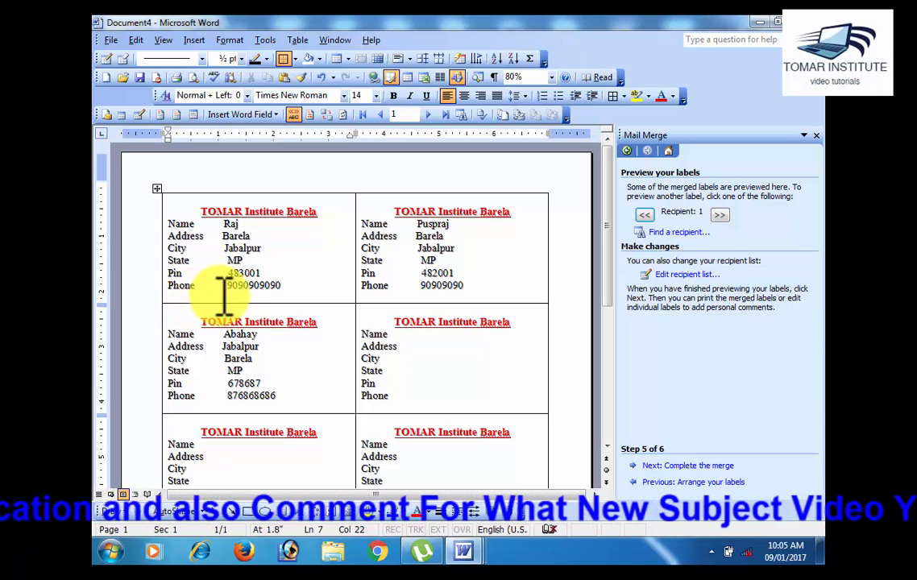
{"action": "scroll", "coordinate": [413, 380], "scroll_direction": "down", "scroll_amount": 2}
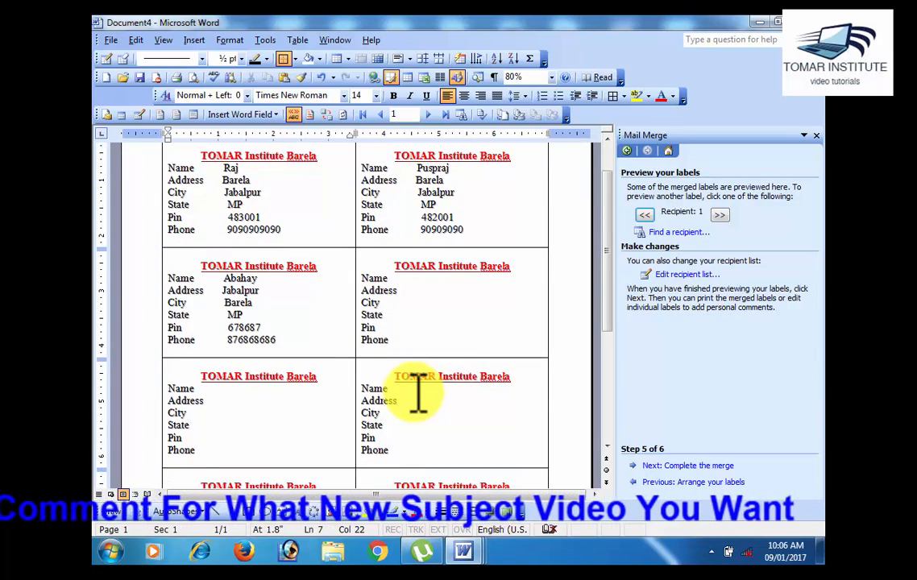
{"action": "scroll", "coordinate": [417, 394], "scroll_direction": "up", "scroll_amount": 2}
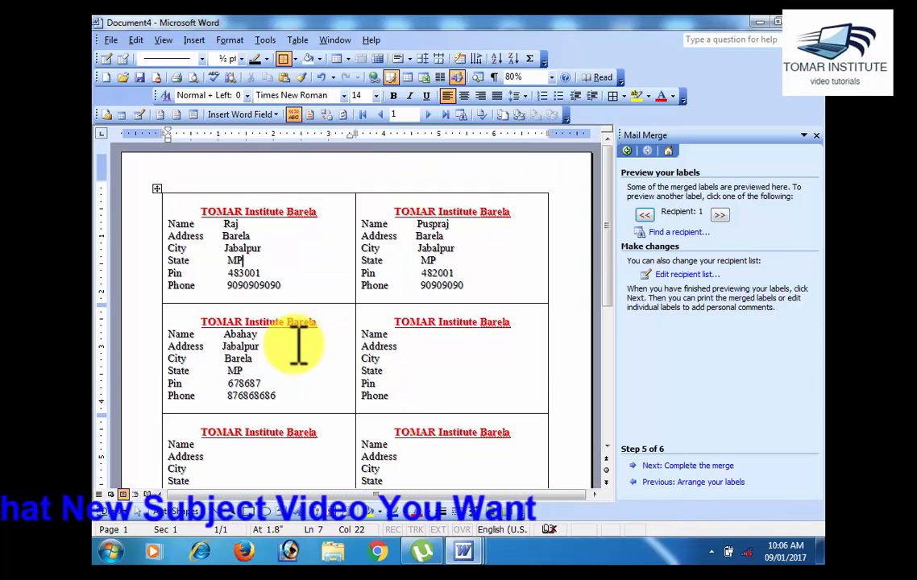